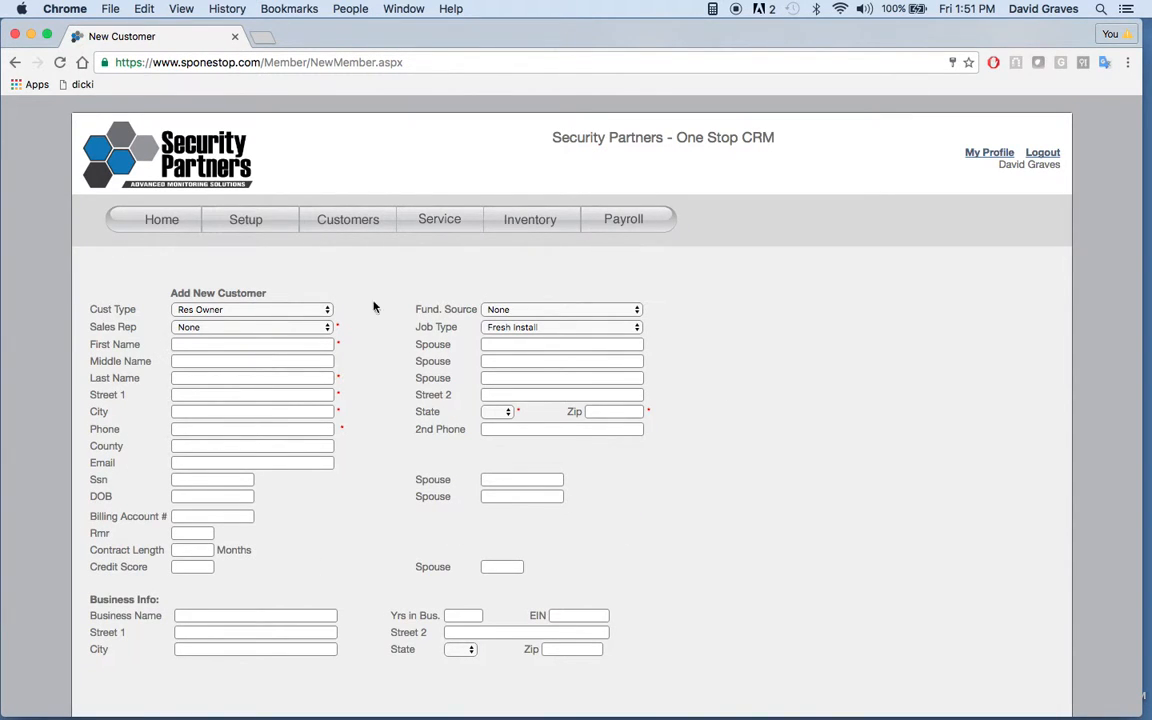
Step: Choose Financial Security as the funding source and fill in the new customer's name, address, phone number and e-mail
{"action": "left_click", "coordinate": [557, 311]}
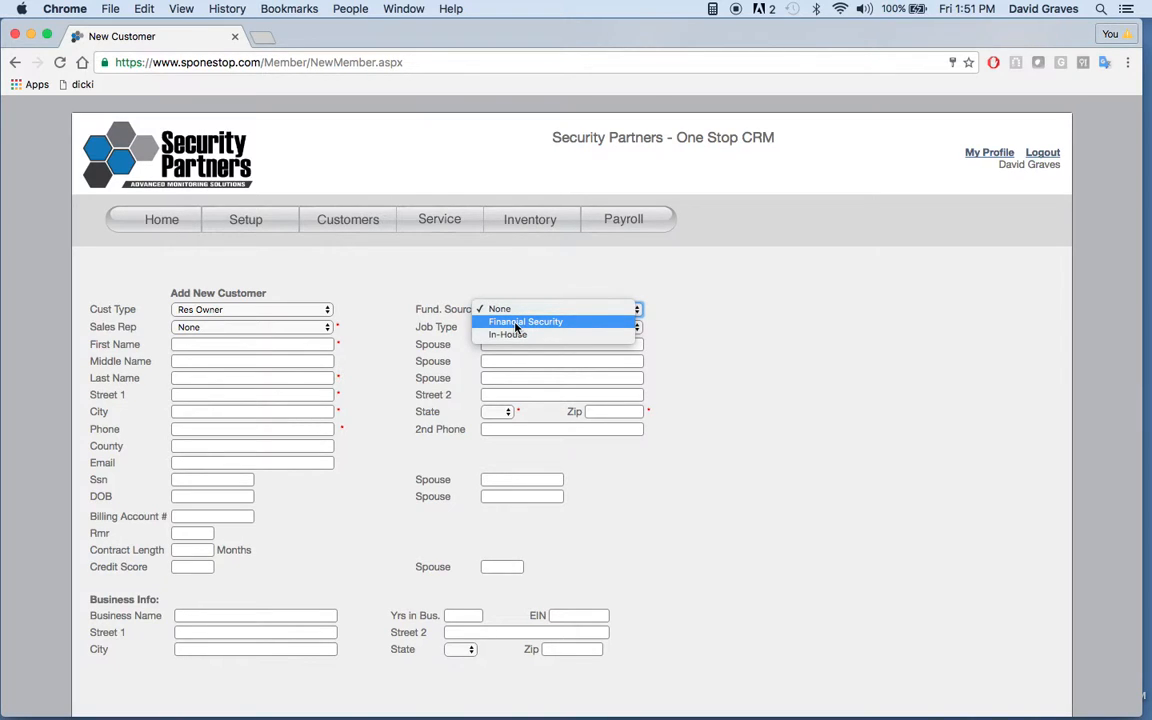
{"action": "left_click", "coordinate": [517, 323]}
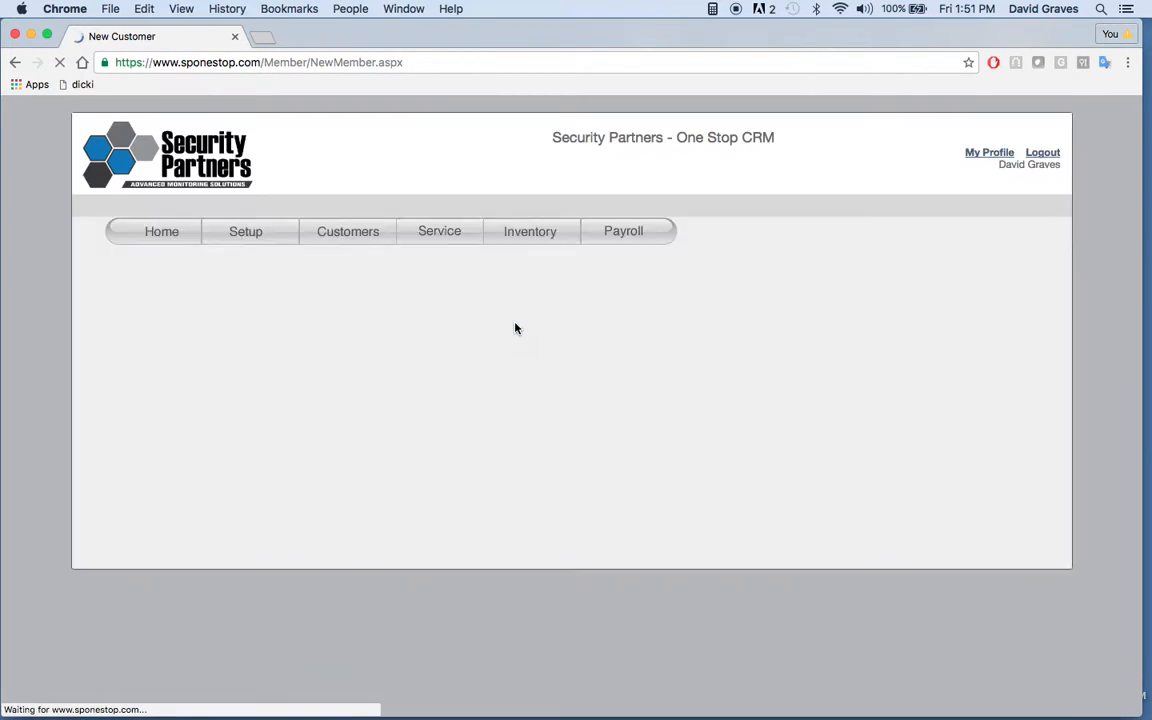
{"action": "left_click", "coordinate": [219, 340]}
{"action": "type", "text": "Jona"}
{"action": "left_click", "coordinate": [214, 358]}
{"action": "key", "text": "Tab"}
{"action": "key", "text": "Tab"}
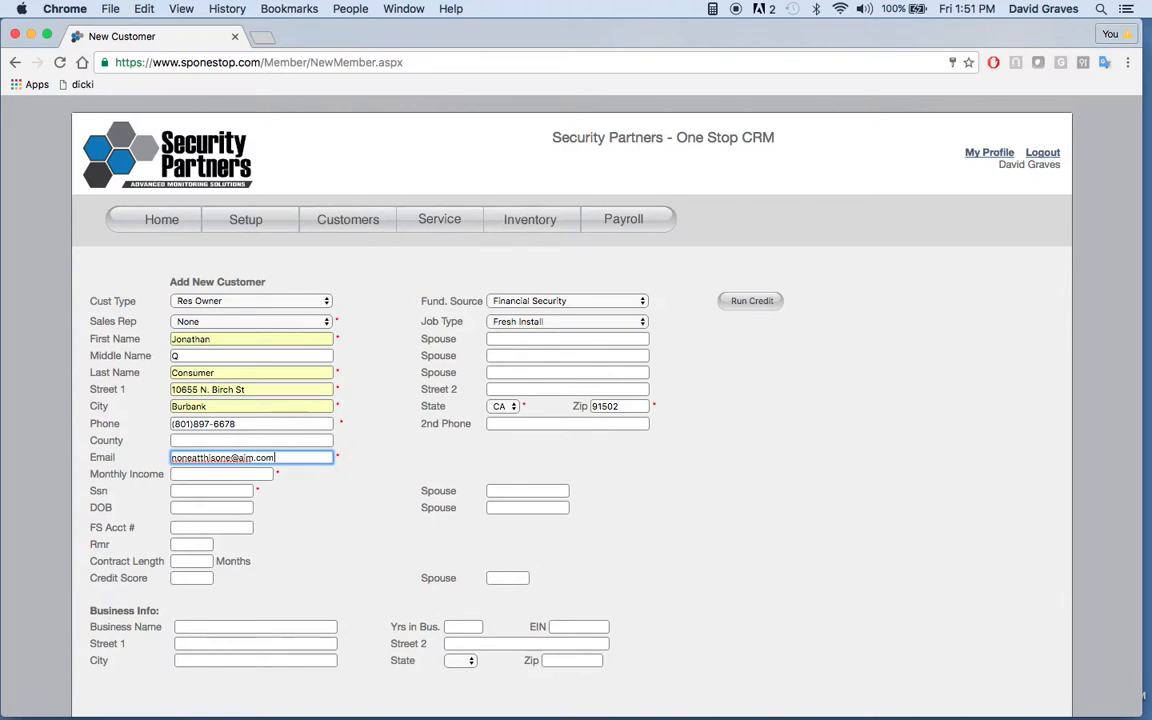
{"action": "key", "text": "Tab"}
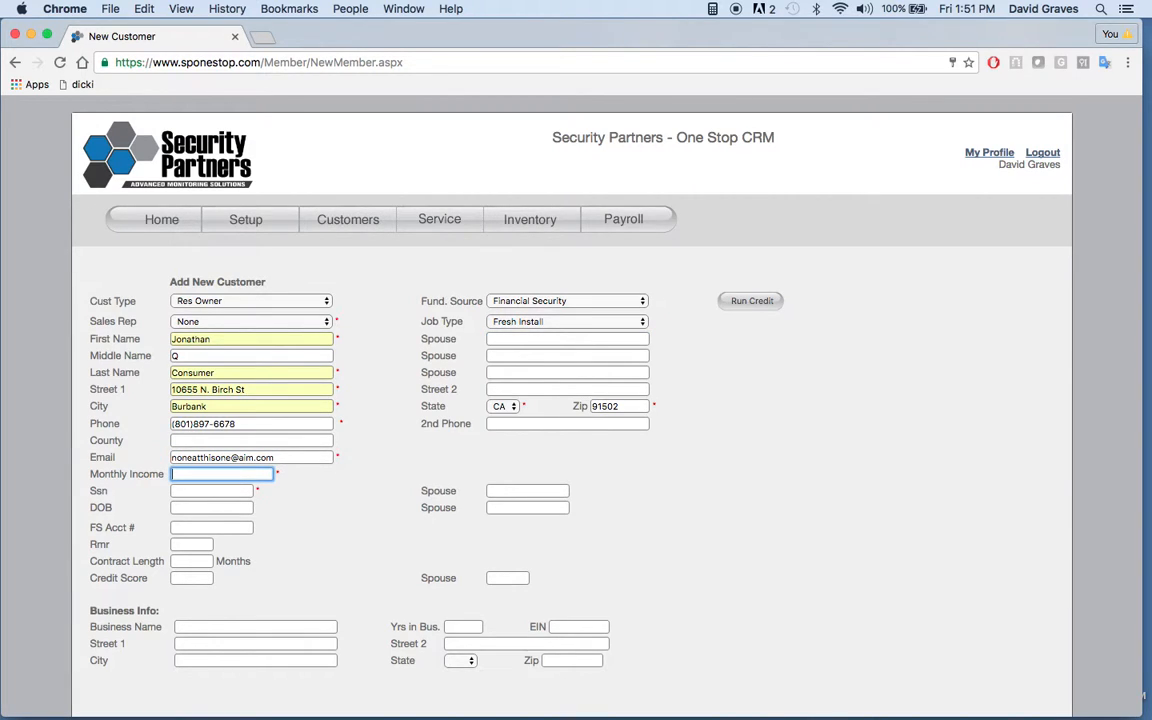
Step: Set the customer's monthly income to 3000 and enter the social security number
{"action": "type", "text": "3000"}
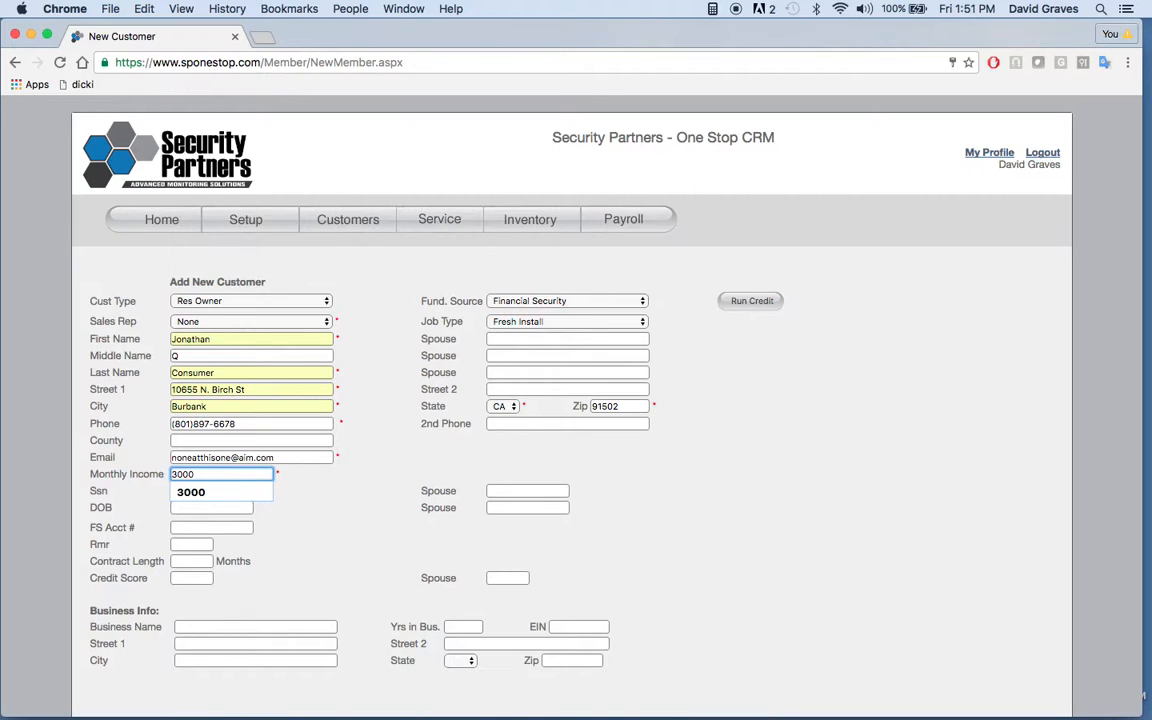
{"action": "key", "text": "Tab"}
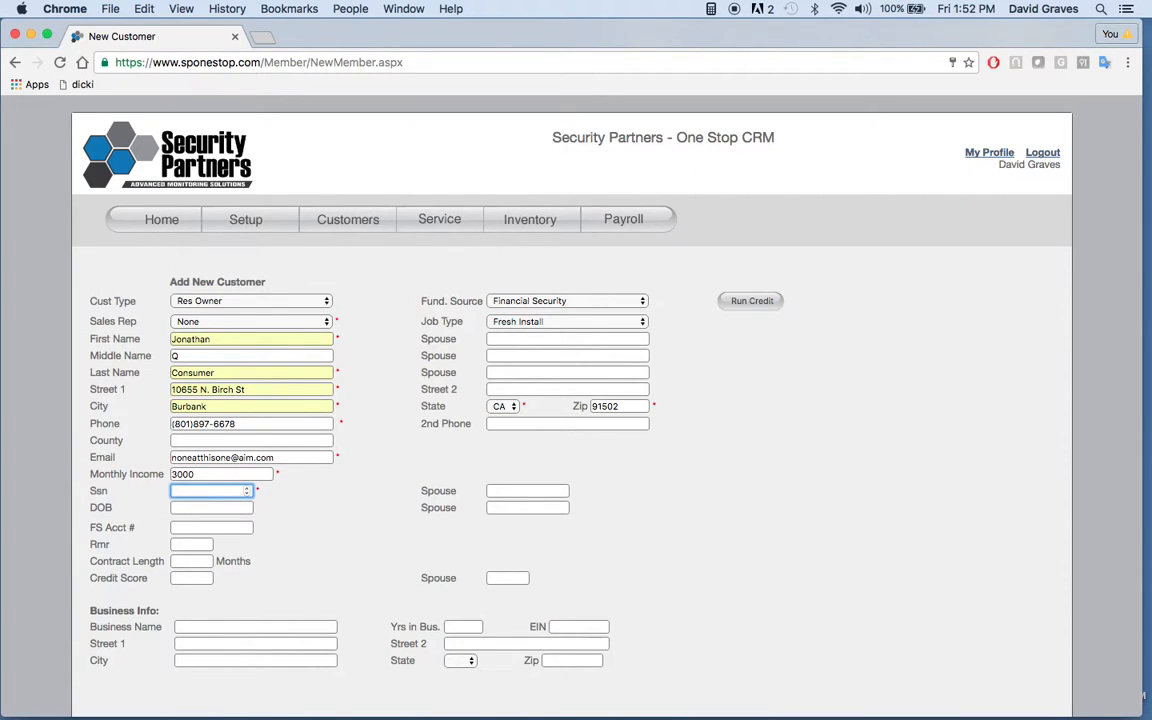
{"action": "type", "text": "999999999"}
{"action": "left_click", "coordinate": [283, 521]}
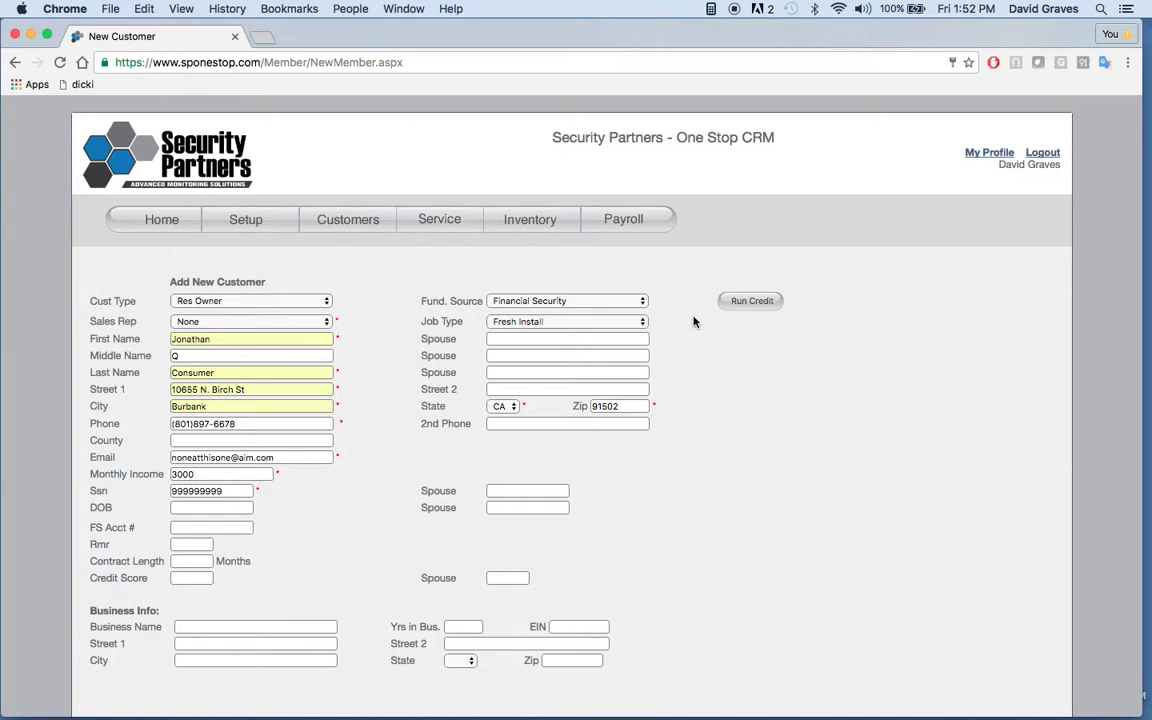
Step: Assign Test Rep as the sales rep and run the customer's credit check
{"action": "left_click", "coordinate": [751, 312]}
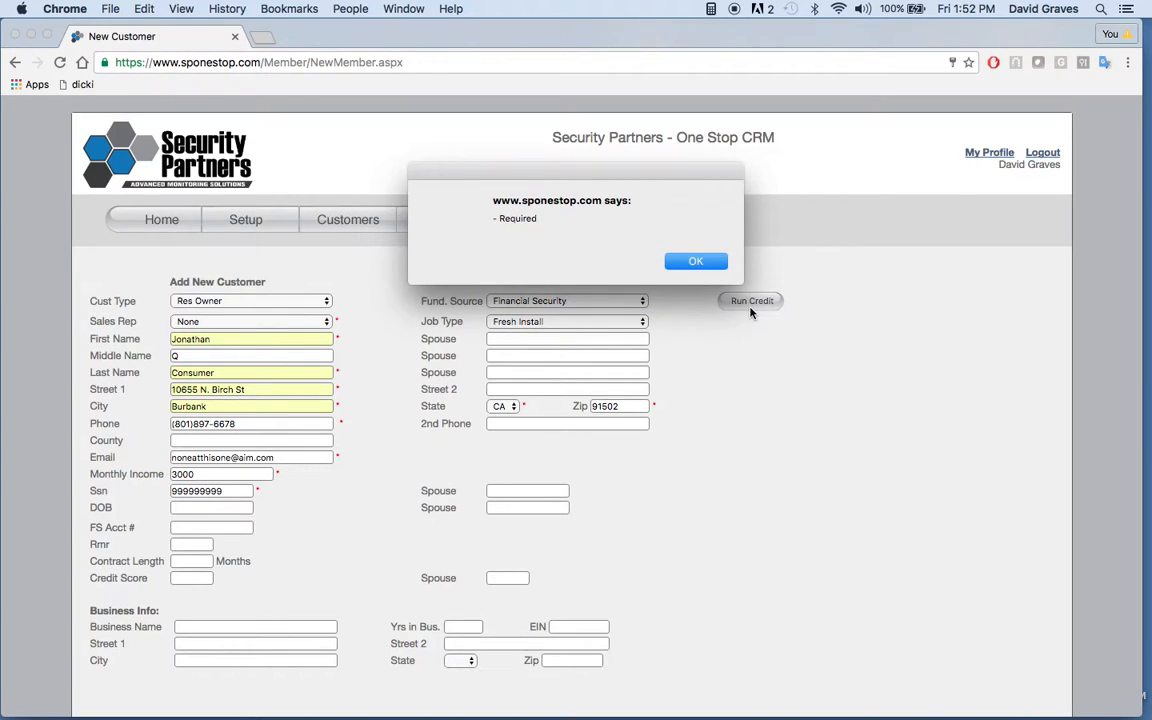
{"action": "left_click", "coordinate": [690, 262]}
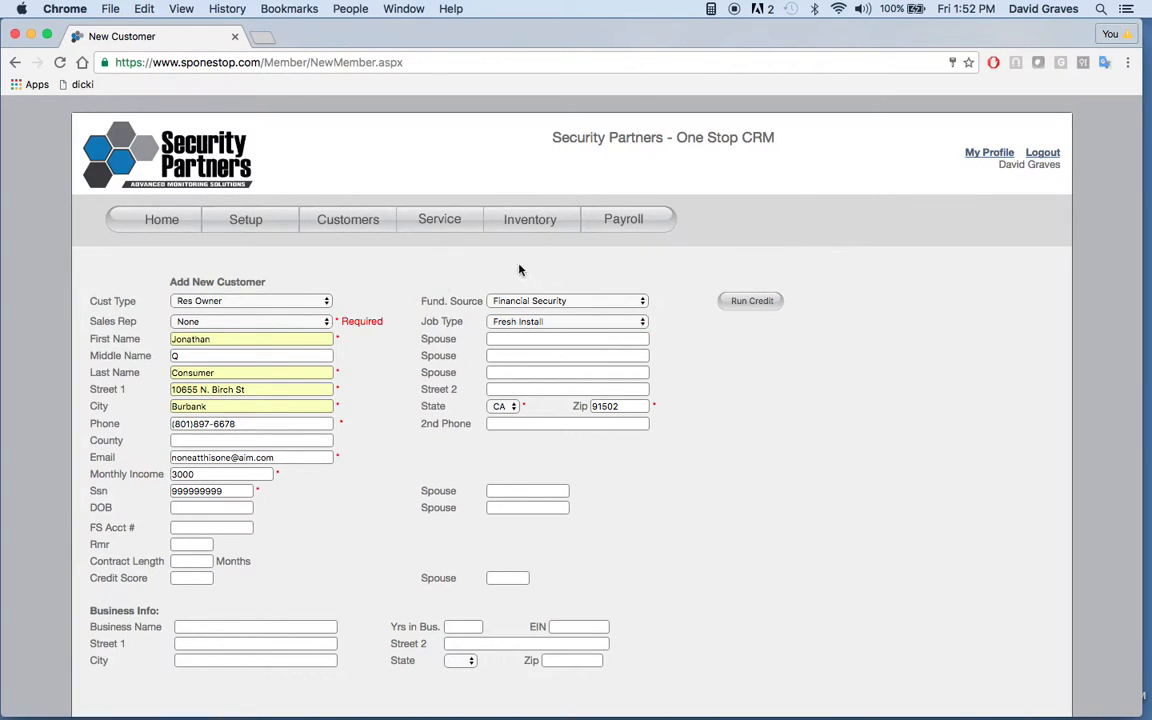
{"action": "left_click", "coordinate": [240, 321]}
{"action": "left_click", "coordinate": [196, 384]}
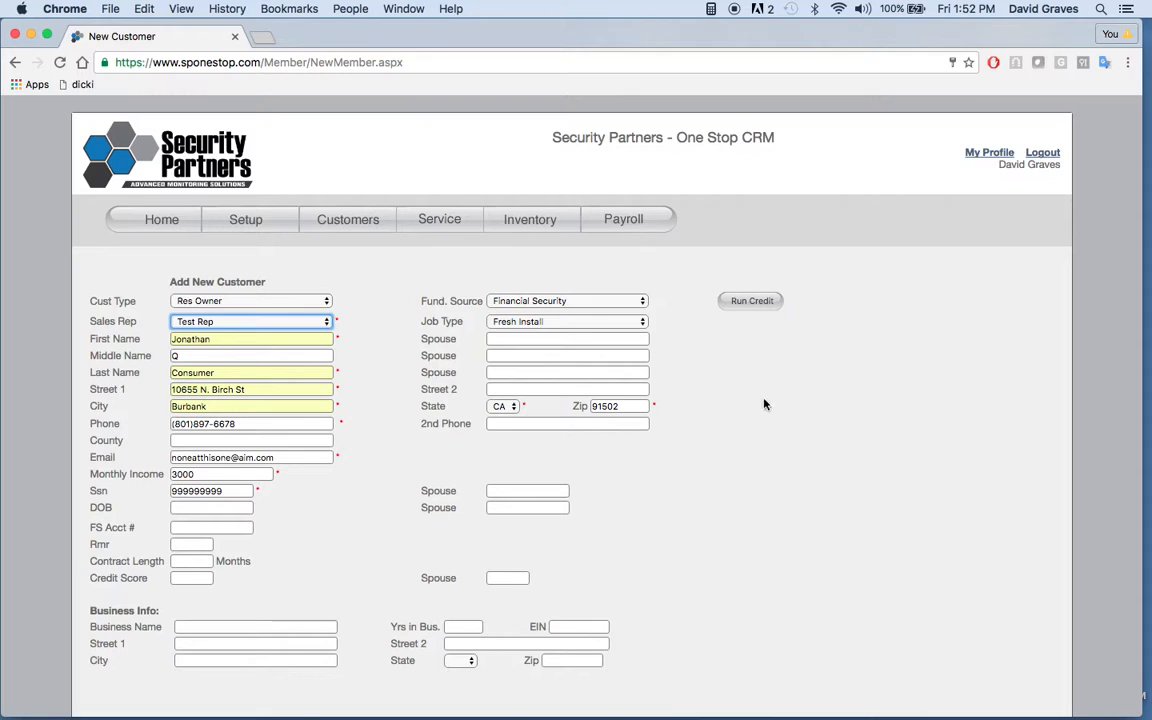
{"action": "left_click", "coordinate": [755, 309]}
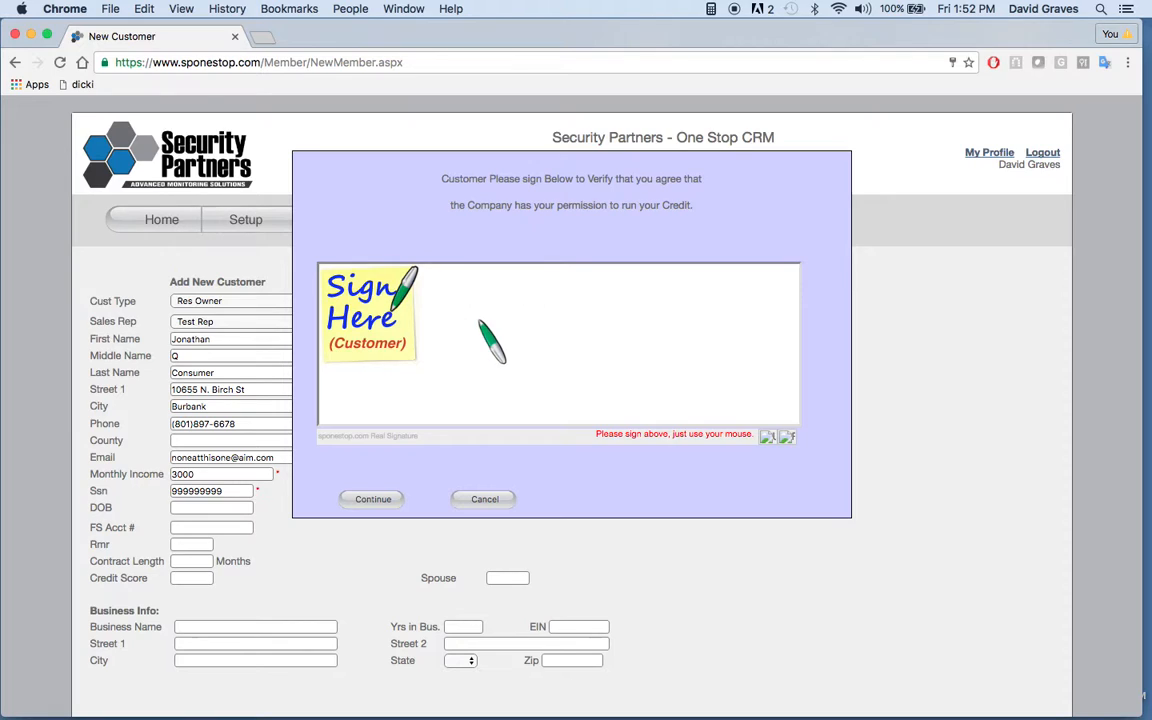
Step: Sign the customer's credit check authorization freehand and submit it
{"action": "left_click", "coordinate": [433, 320]}
{"action": "mouse_move", "coordinate": [433, 320]}
{"action": "left_mouse_down"}
{"action": "mouse_move", "coordinate": [400, 322]}
{"action": "mouse_move", "coordinate": [432, 342]}
{"action": "mouse_move", "coordinate": [576, 333]}
{"action": "mouse_move", "coordinate": [683, 347]}
{"action": "mouse_move", "coordinate": [715, 377]}
{"action": "mouse_move", "coordinate": [753, 368]}
{"action": "left_mouse_up"}
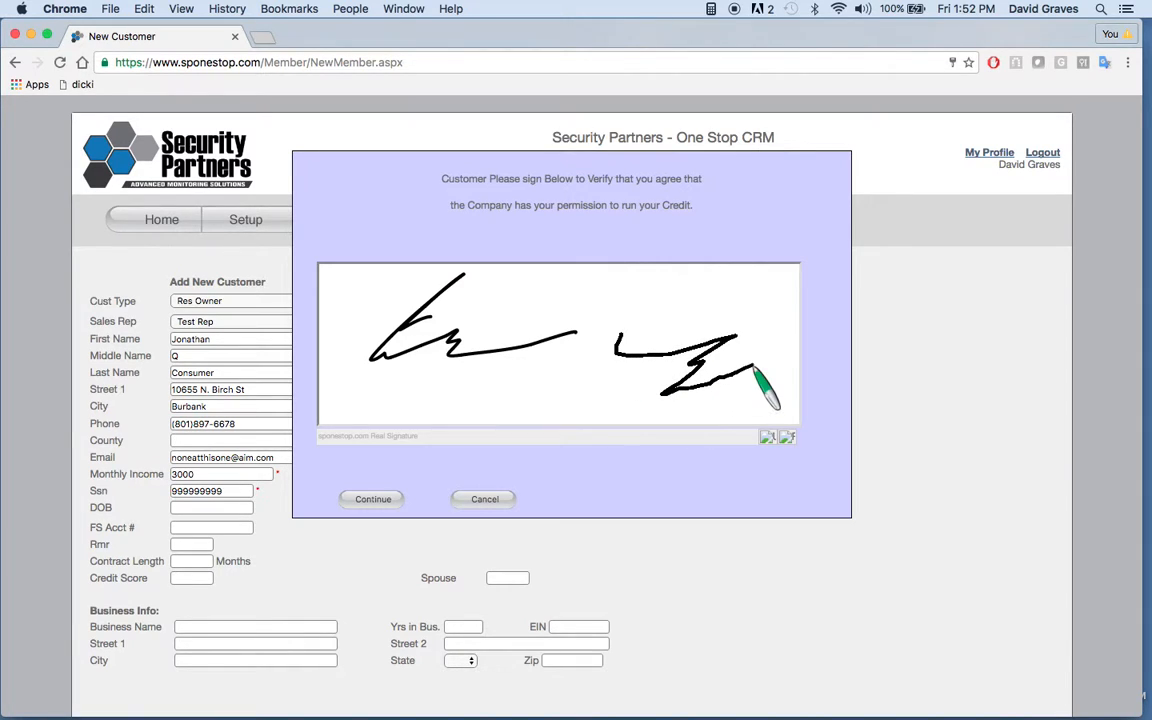
{"action": "left_click", "coordinate": [378, 500]}
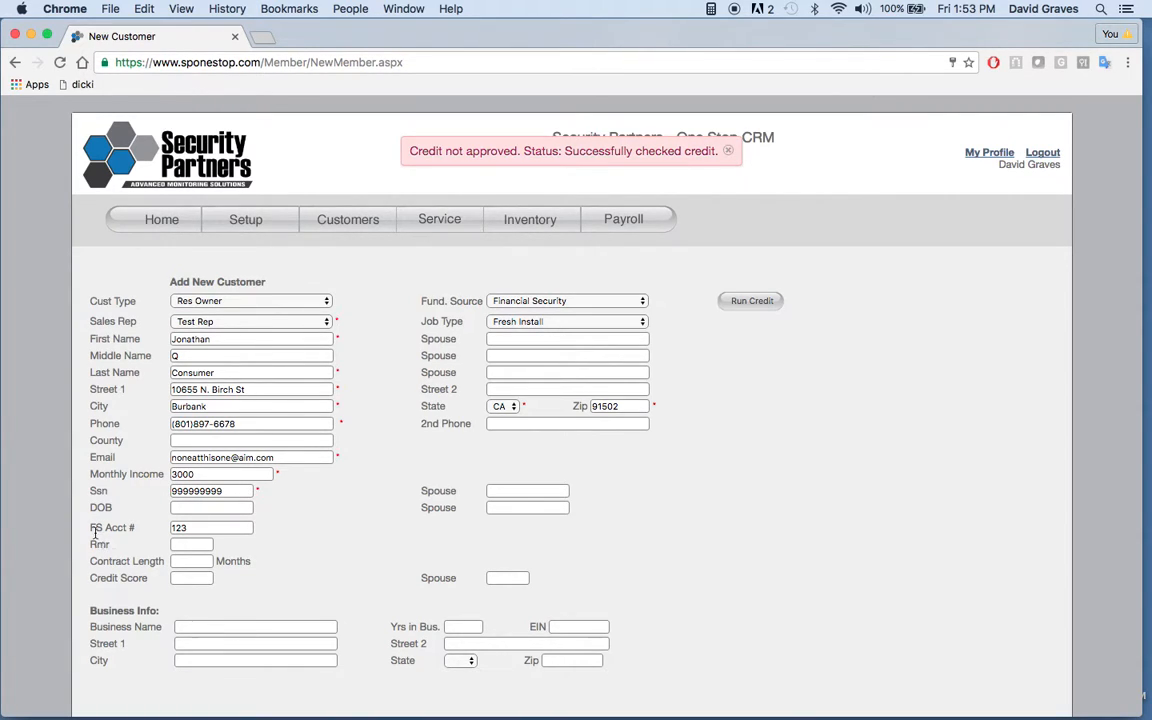
Step: Dismiss the credit notice and finish adding the new customer
{"action": "left_click", "coordinate": [185, 529]}
{"action": "left_click", "coordinate": [347, 527]}
{"action": "scroll", "coordinate": [348, 528], "scroll_direction": "down", "scroll_amount": 2}
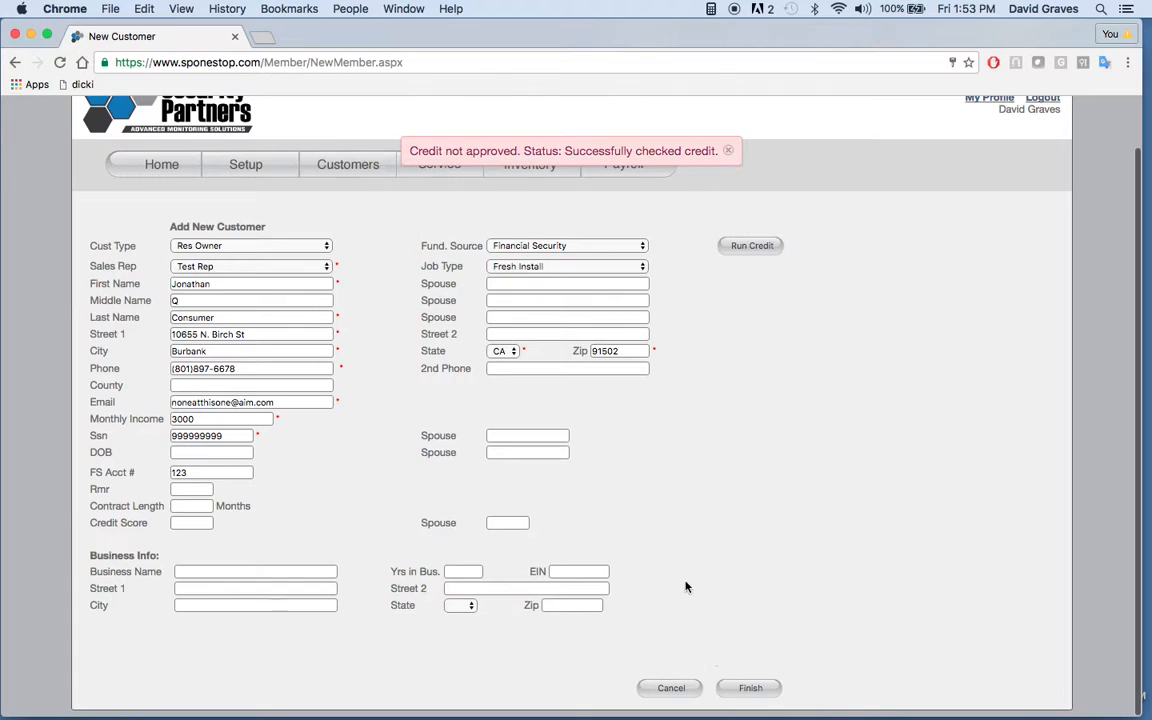
{"action": "left_click", "coordinate": [728, 151]}
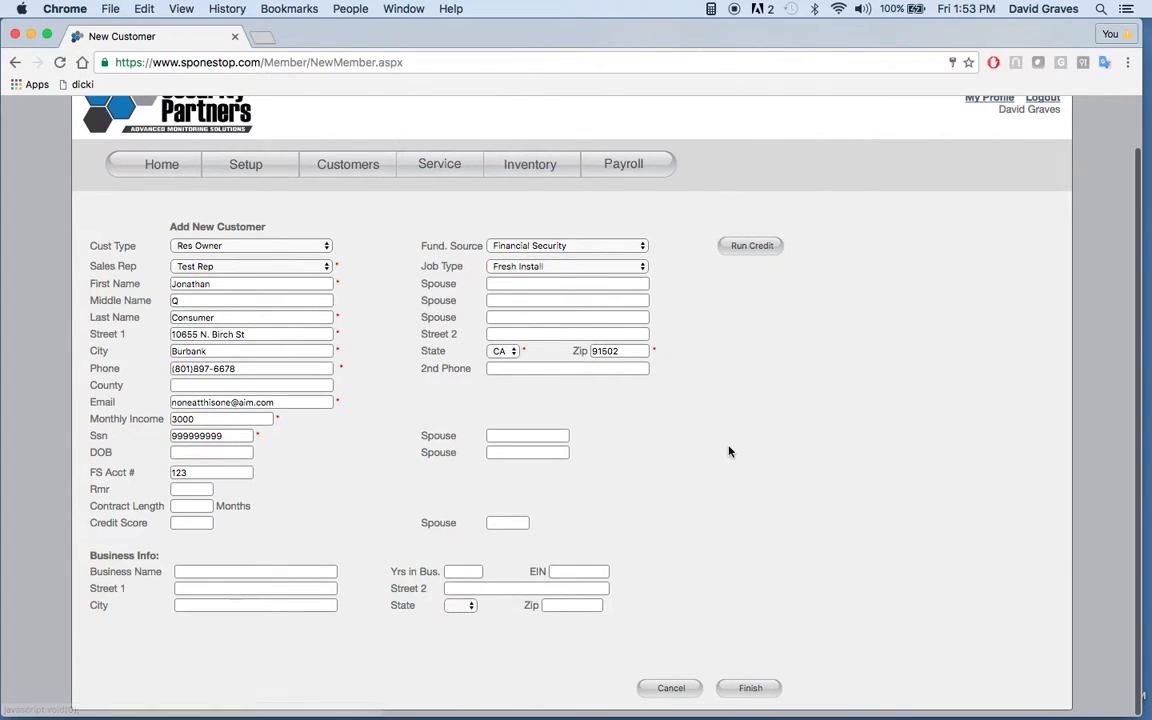
{"action": "left_click", "coordinate": [757, 692]}
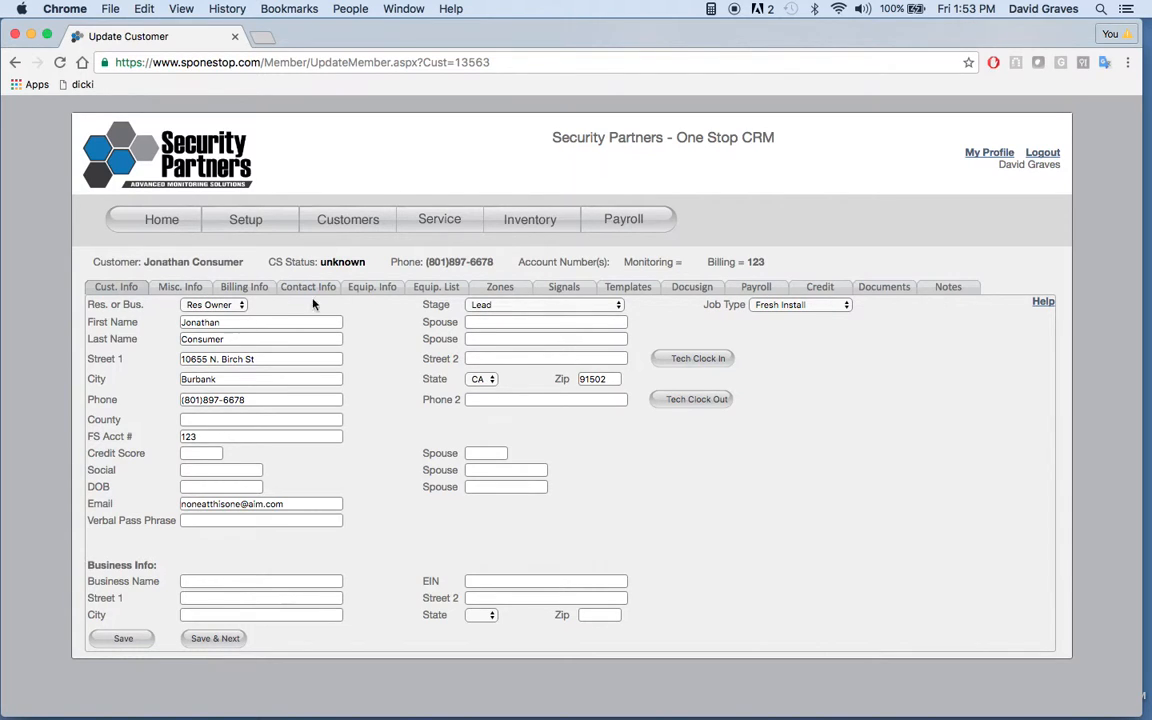
Step: Enter the customer's verbal pass phrase, save the customer info and continue to the miscellaneous info
{"action": "left_click", "coordinate": [214, 520]}
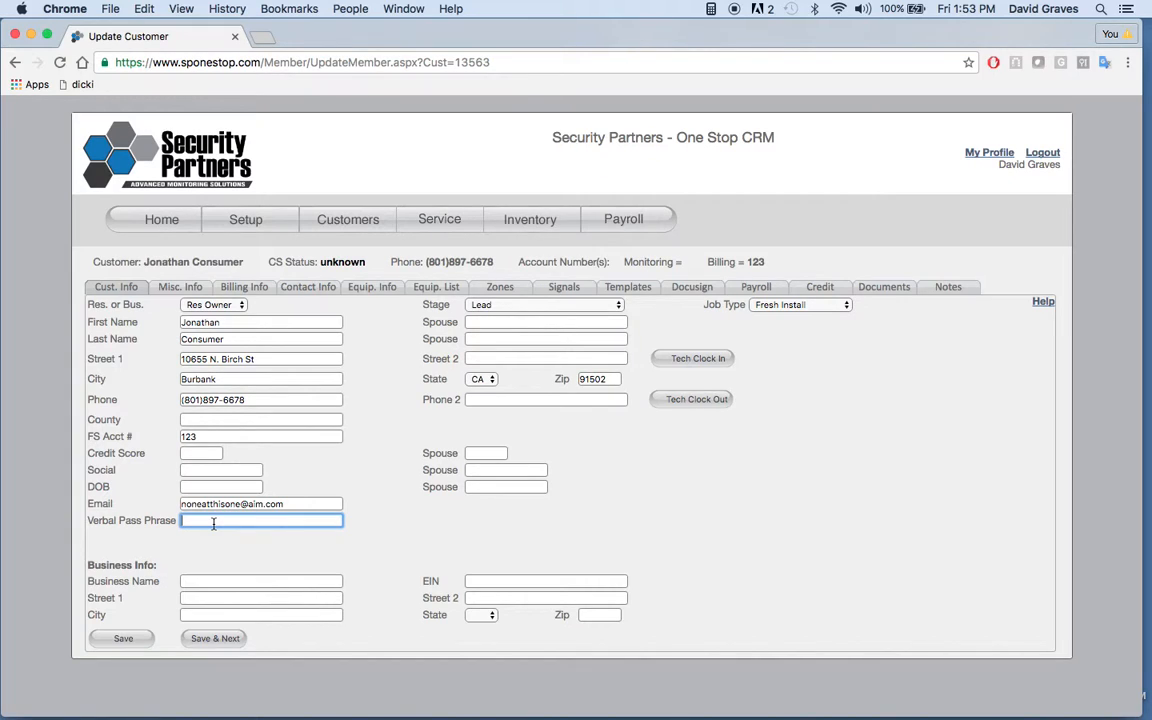
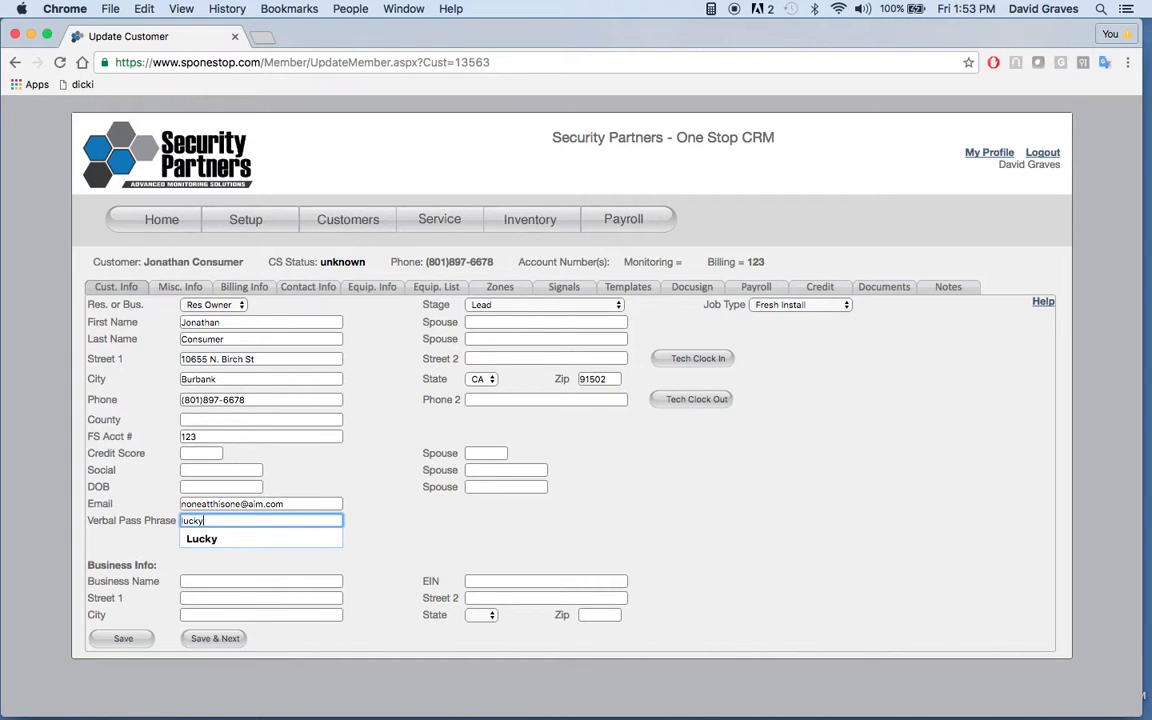
{"action": "left_click", "coordinate": [350, 481]}
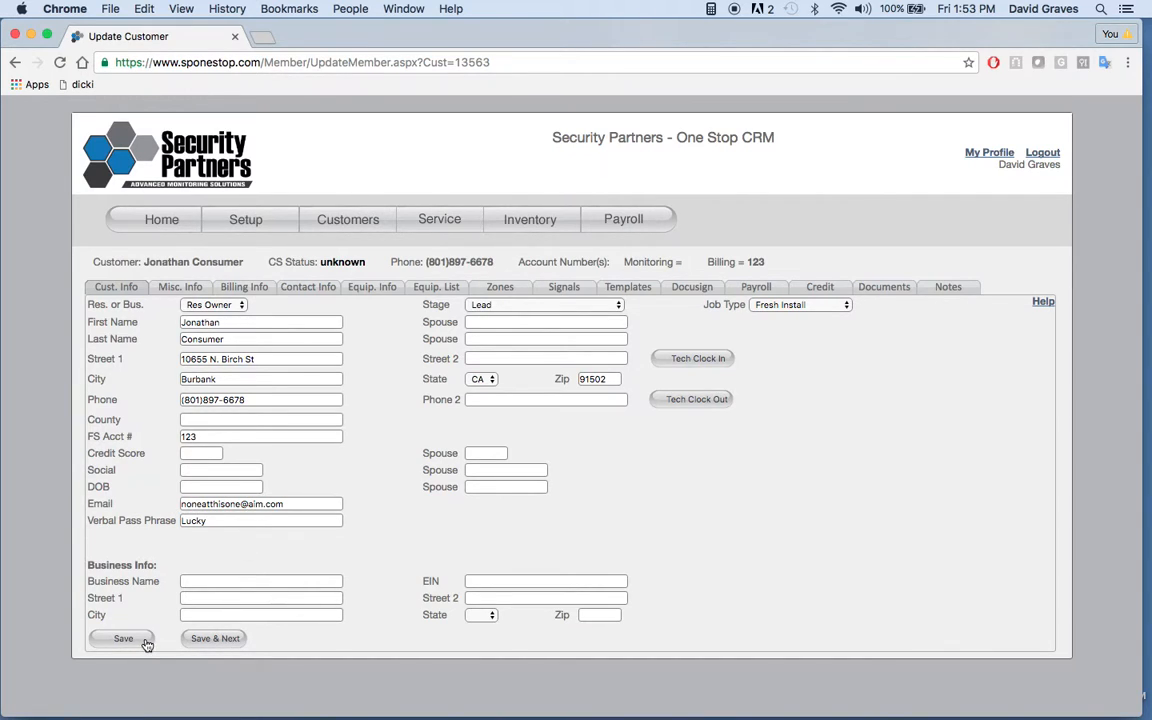
{"action": "left_click", "coordinate": [228, 650]}
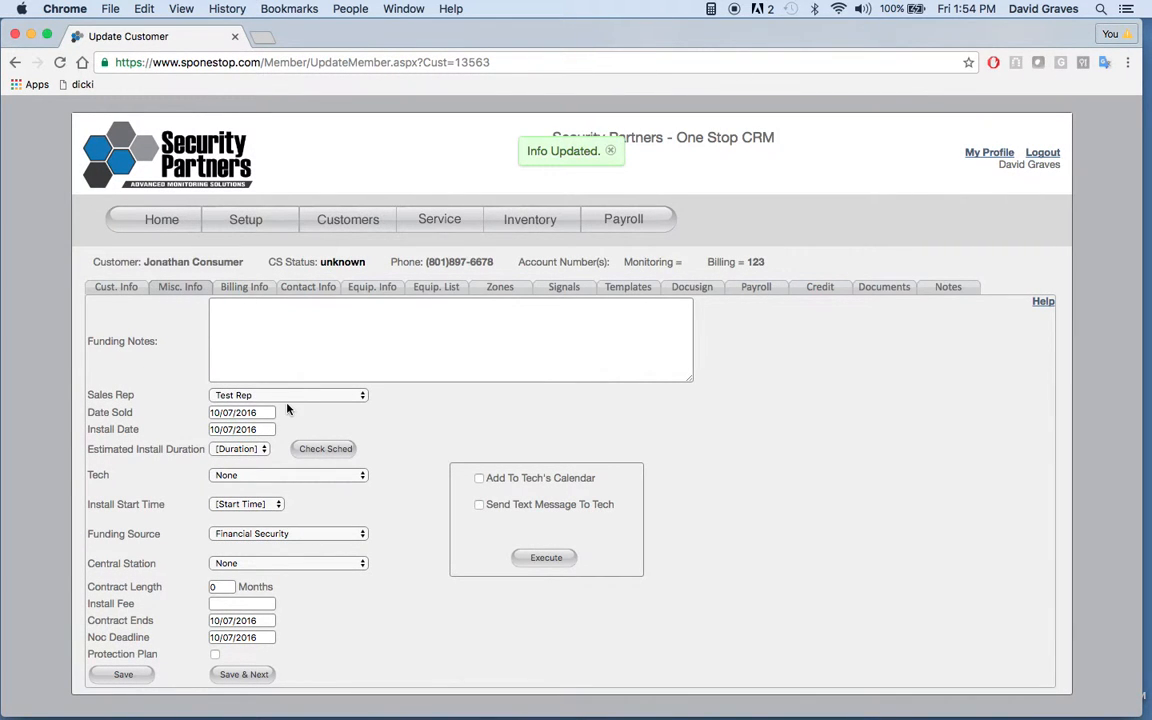
Step: Assign the available technician to the install and choose Security Partners as the central station
{"action": "left_click", "coordinate": [285, 476]}
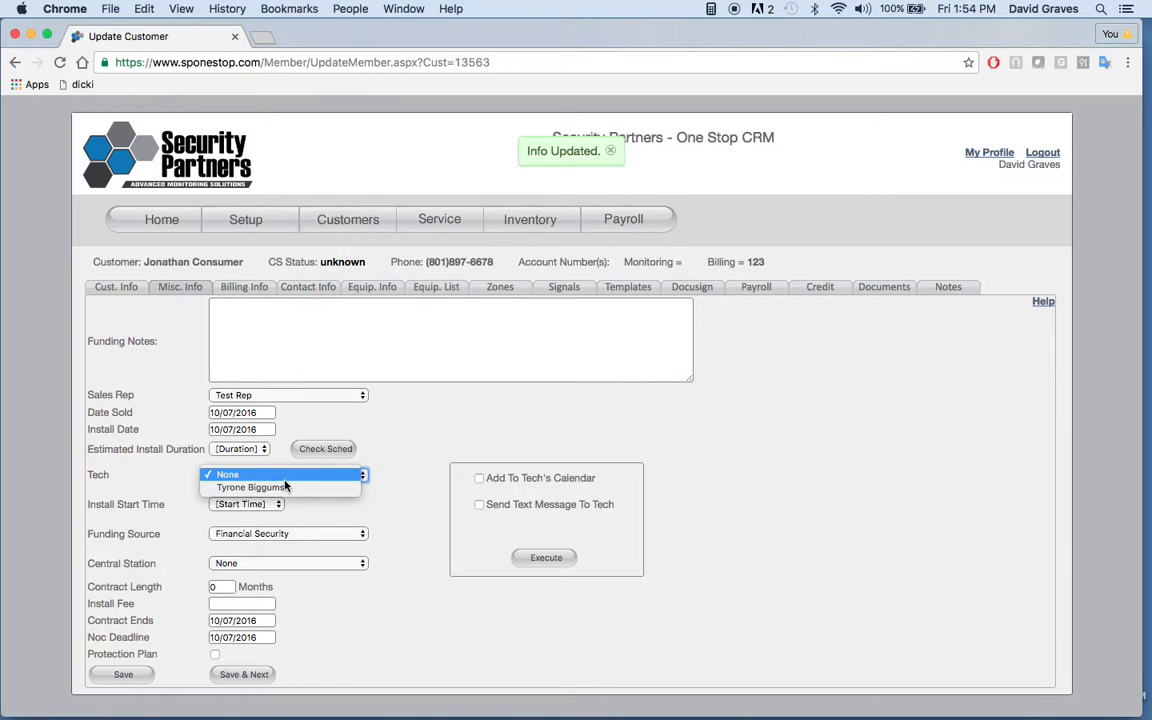
{"action": "left_click", "coordinate": [282, 487]}
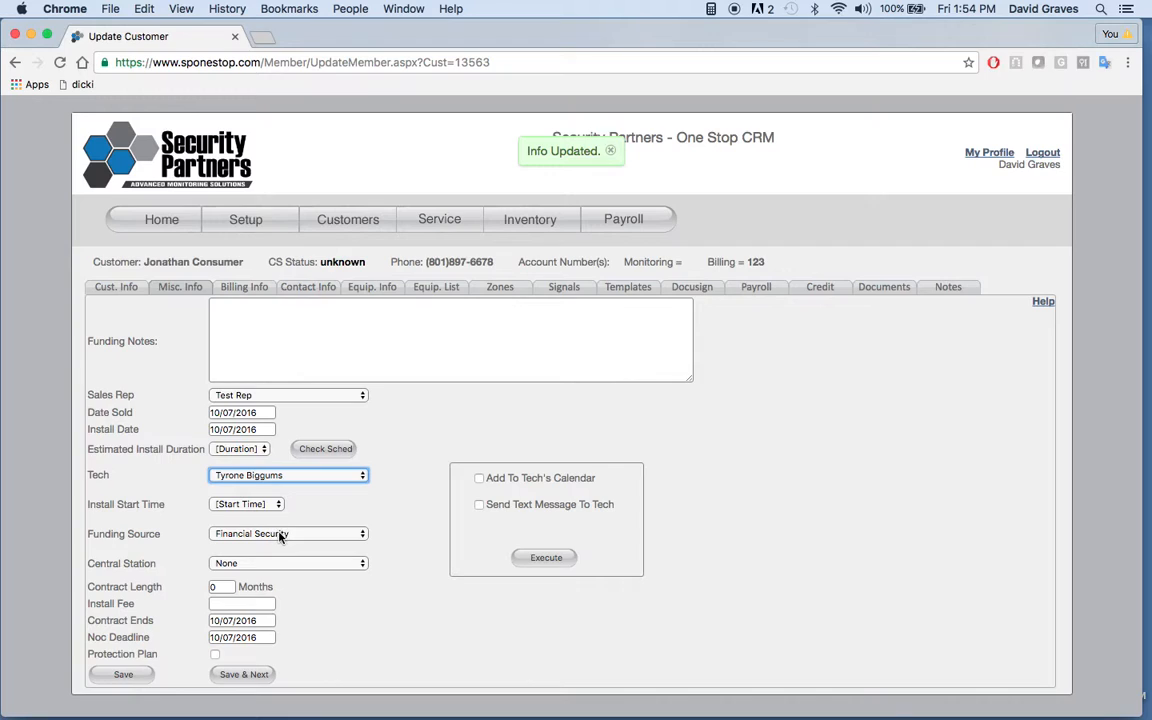
{"action": "left_click", "coordinate": [287, 564]}
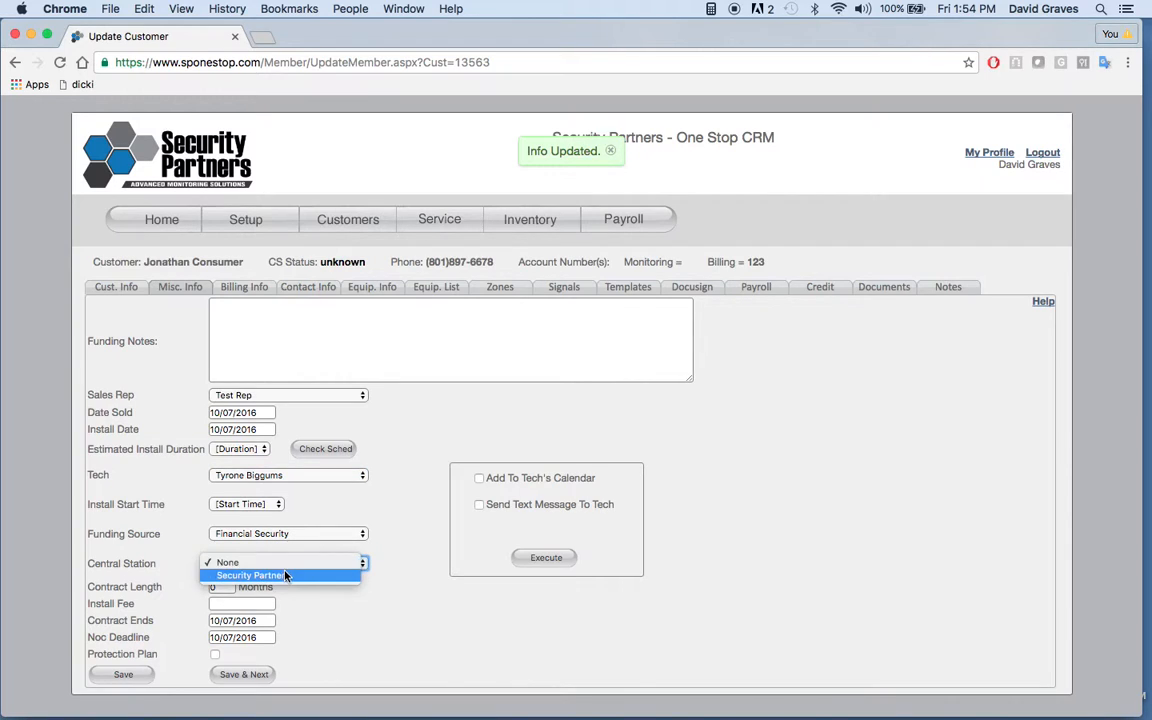
{"action": "left_click", "coordinate": [283, 577]}
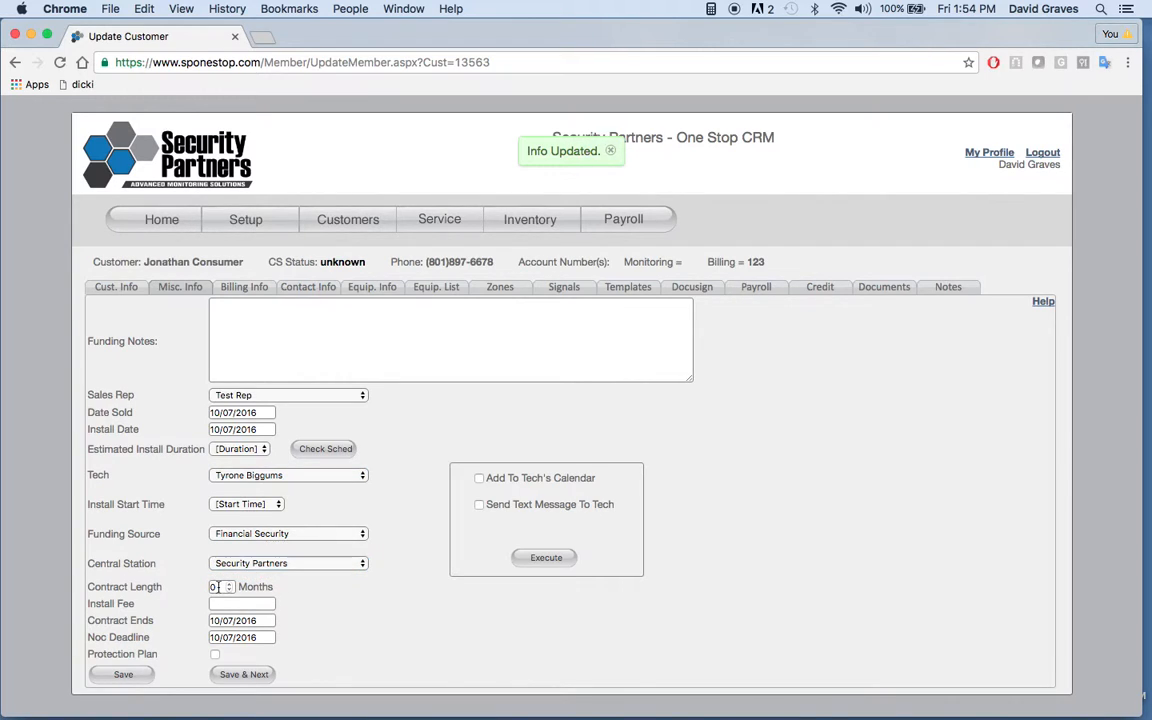
Step: Set the contract length to 60 months and the install fee to 99.99
{"action": "left_click_drag", "start_coordinate": [219, 587], "coordinate": [208, 587]}
{"action": "type", "text": "60"}
{"action": "left_click", "coordinate": [252, 604]}
{"action": "type", "text": "99.99"}
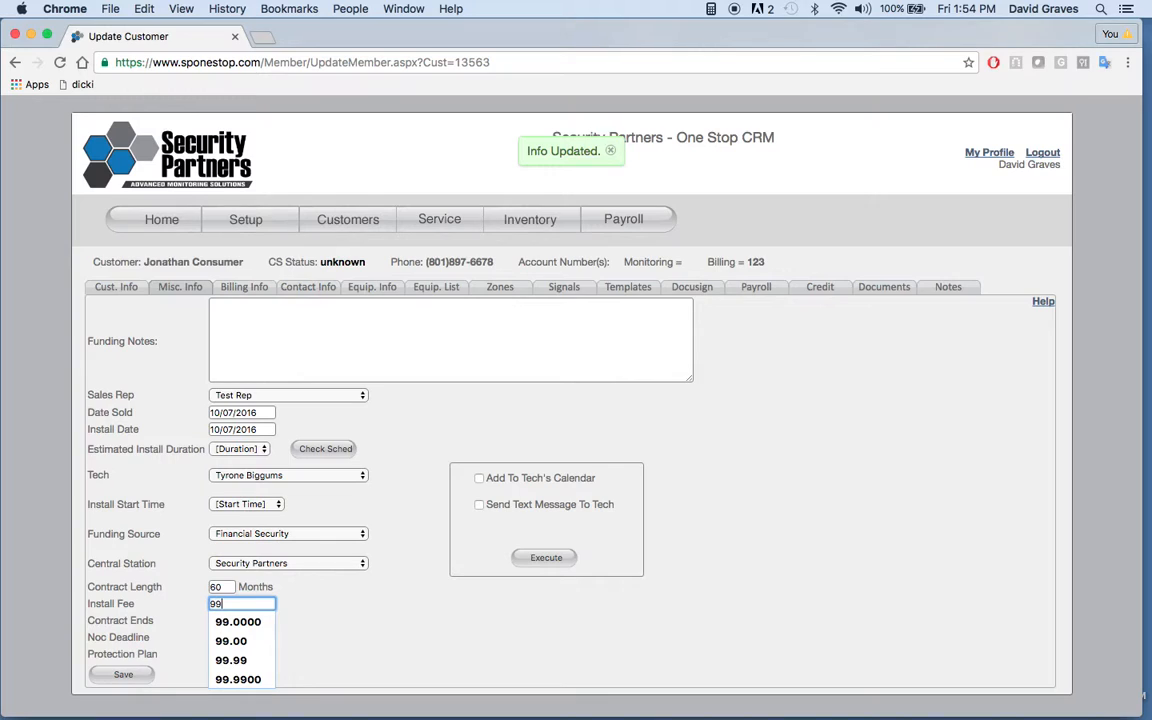
{"action": "left_click", "coordinate": [336, 620]}
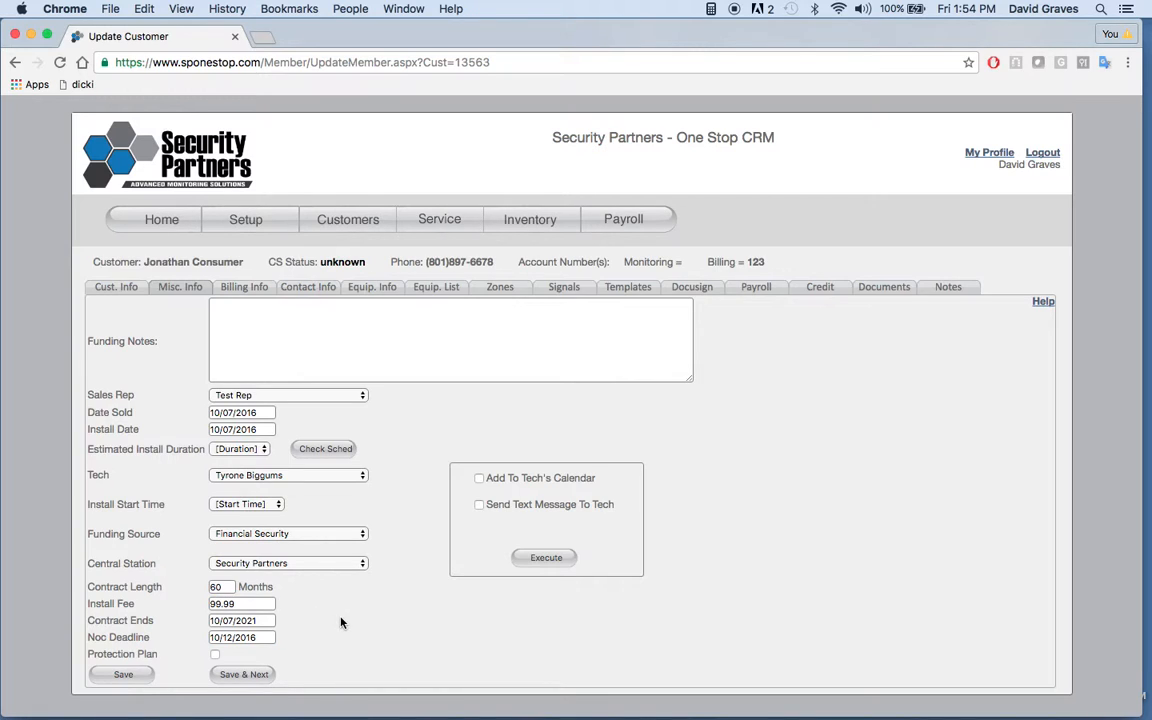
Step: Enable the protection plan, then save the miscellaneous info and continue to the billing info
{"action": "left_click", "coordinate": [215, 655]}
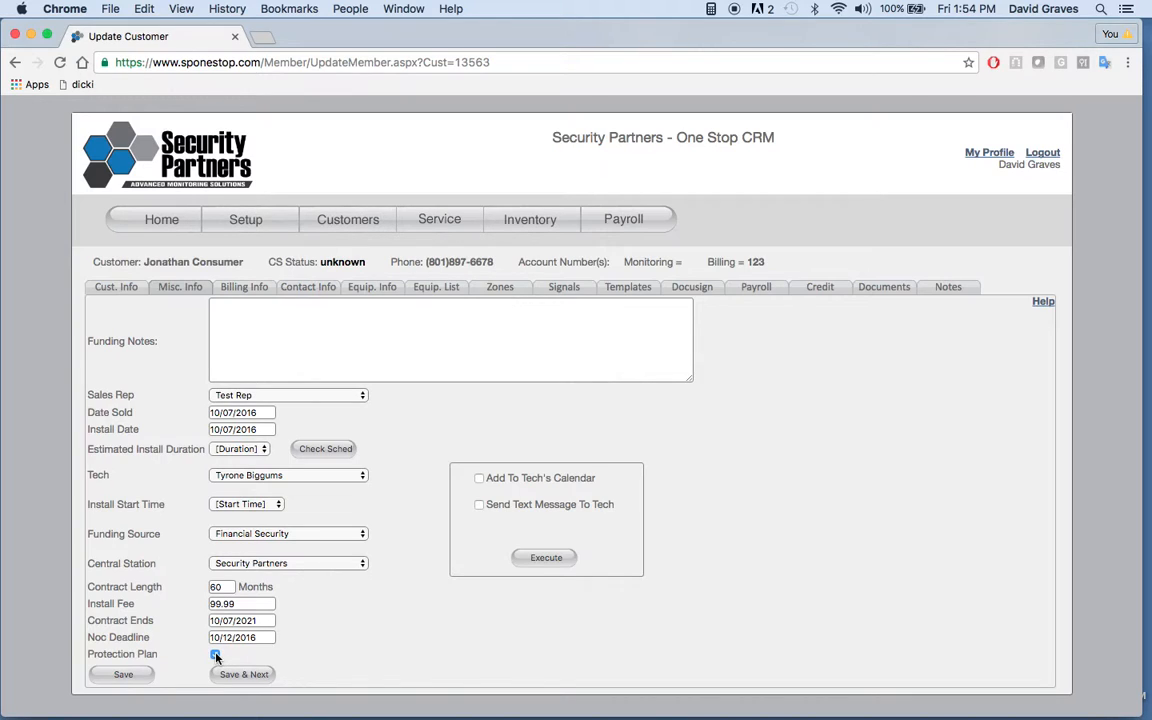
{"action": "left_click", "coordinate": [260, 676]}
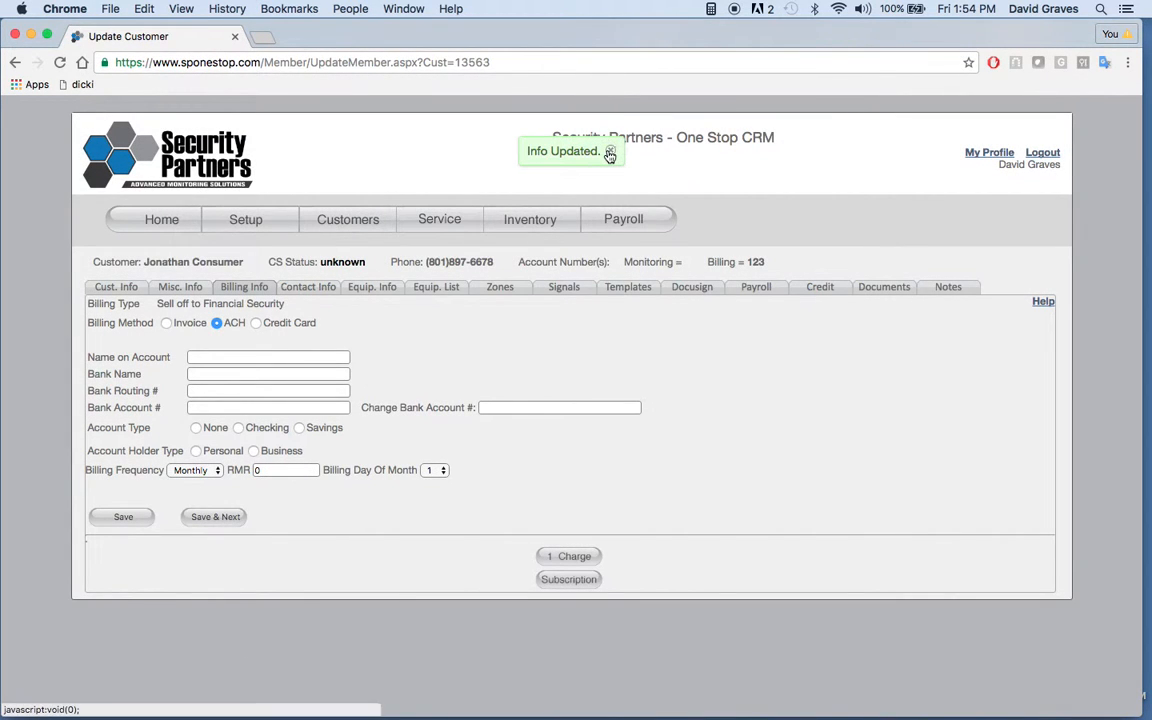
{"action": "left_click", "coordinate": [546, 135]}
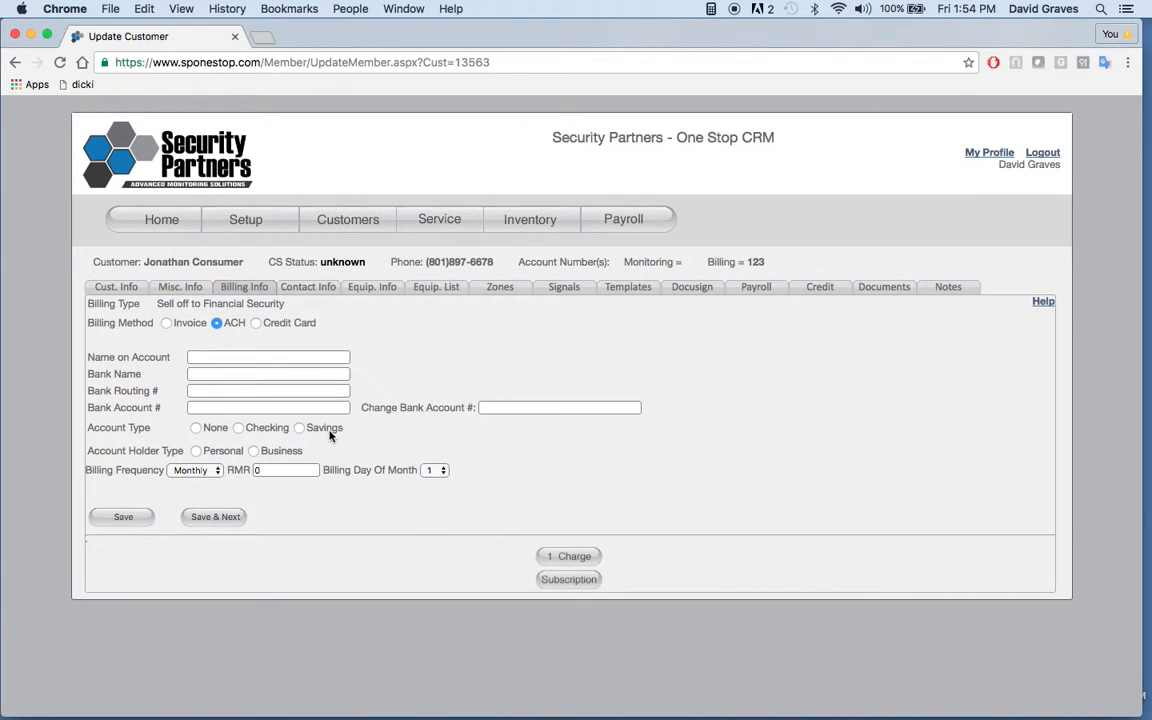
Step: Set the customer's monthly RMR to 49.99 in the billing info
{"action": "left_click", "coordinate": [226, 357]}
{"action": "left_click", "coordinate": [290, 470]}
{"action": "type", "text": "49.99"}
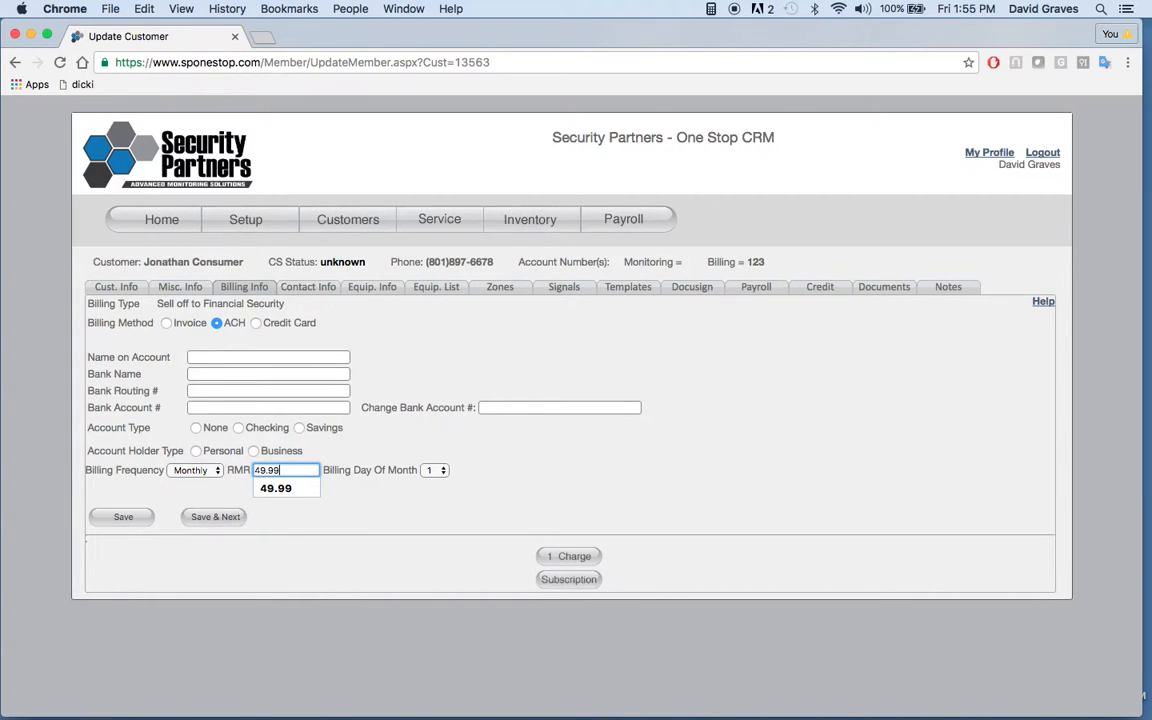
{"action": "left_click", "coordinate": [512, 464]}
Step: Enter the account holder's name, Chase Bank, and the routing and account numbers as a personal checking account, and save the billing info
{"action": "left_click", "coordinate": [218, 357]}
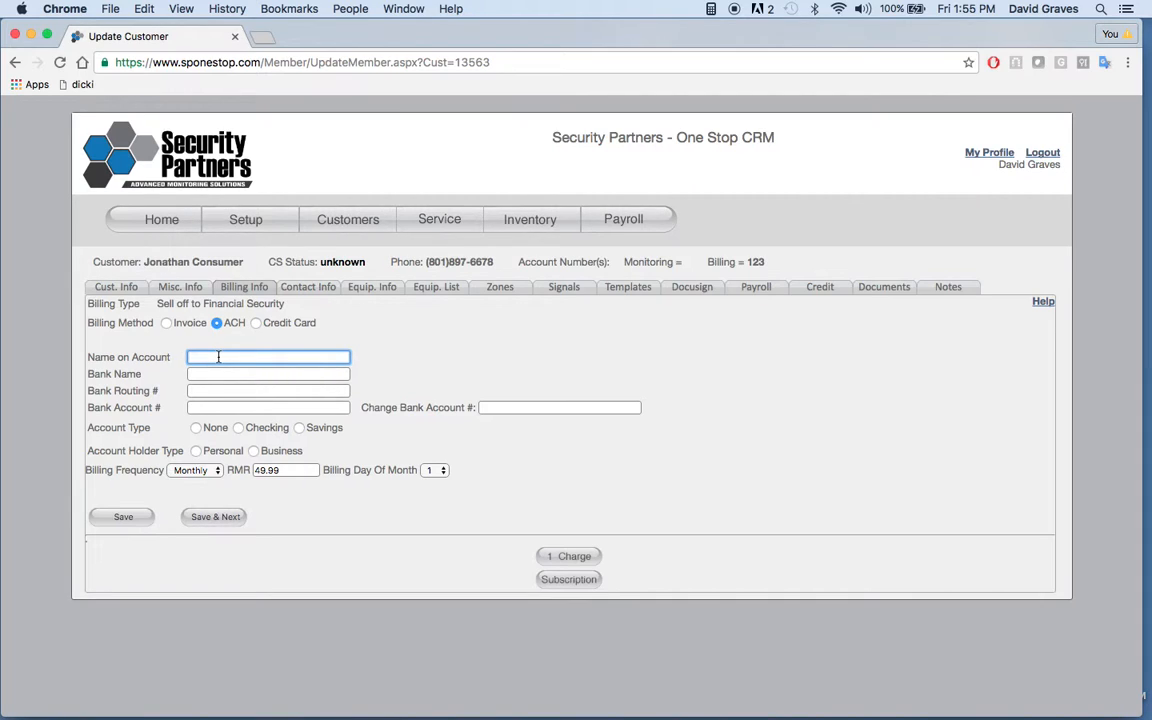
{"action": "type", "text": "Buddy Guy"}
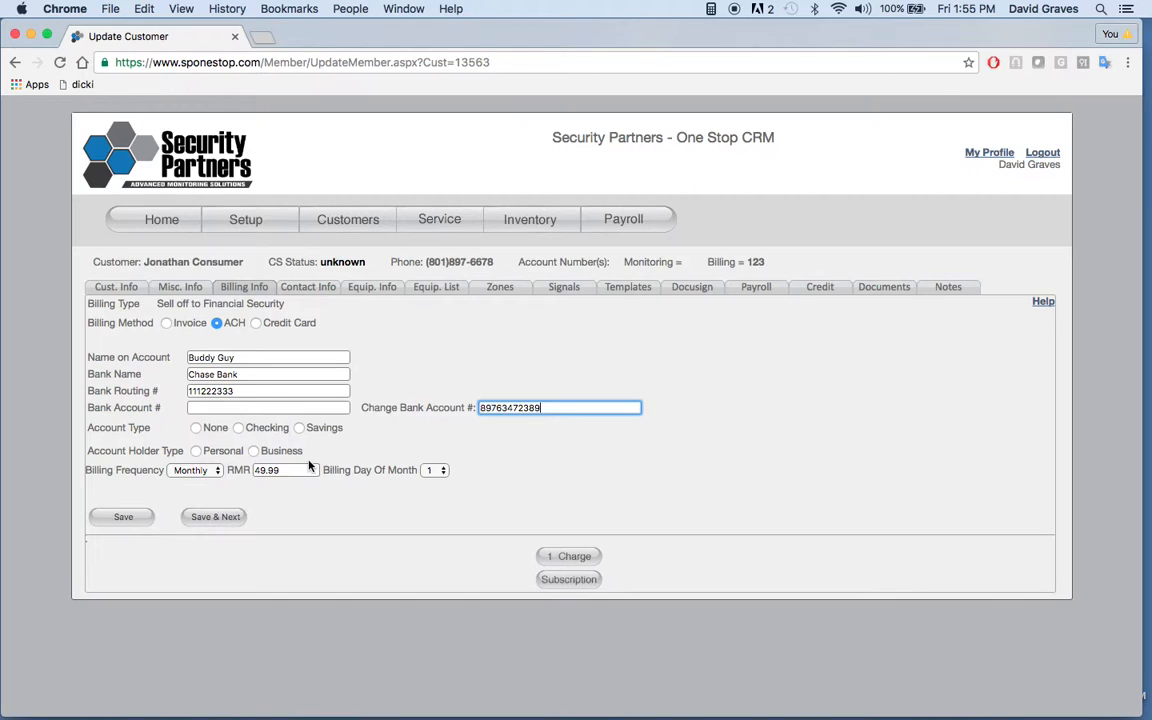
{"action": "left_click", "coordinate": [239, 428]}
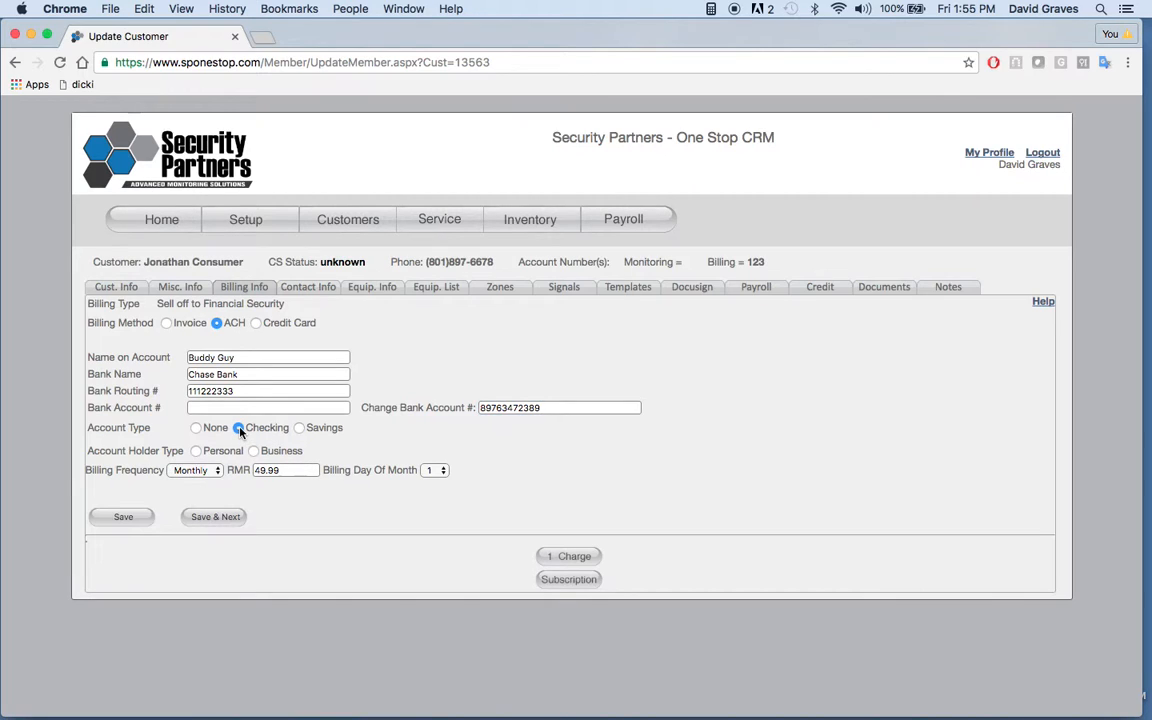
{"action": "left_click", "coordinate": [197, 451]}
{"action": "left_click", "coordinate": [212, 522]}
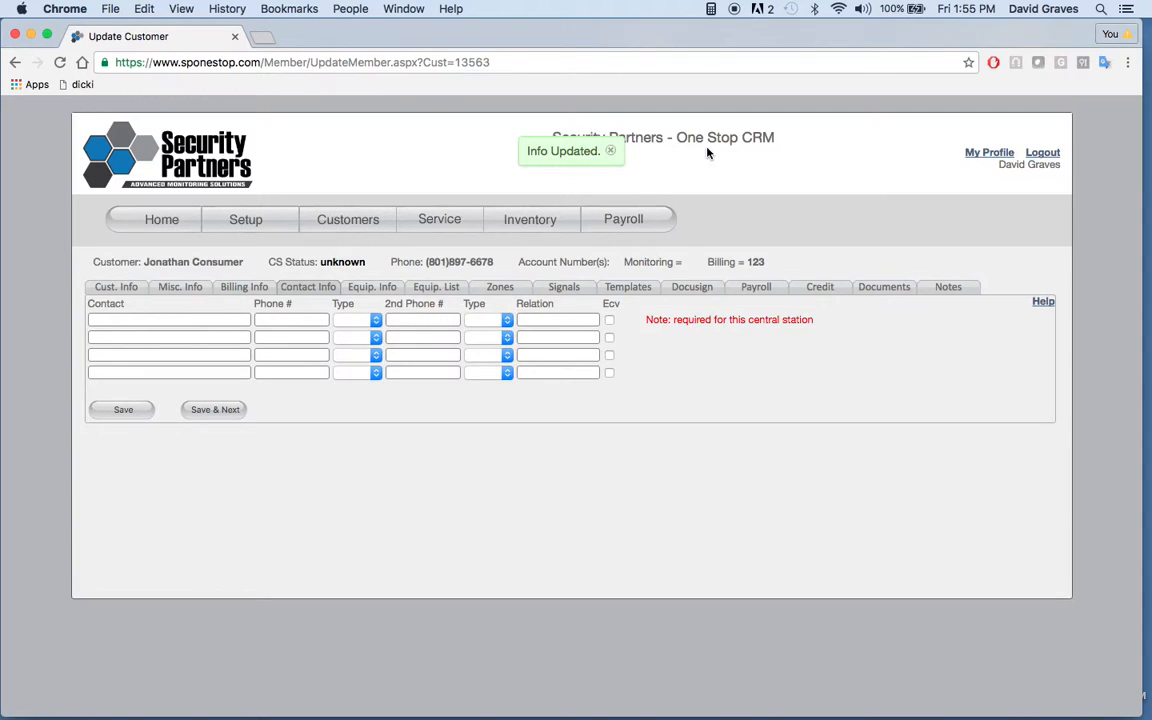
Step: Add two contacts with names, a Cell and a Work phone number, and the relation Friend, and save them
{"action": "left_click", "coordinate": [173, 318]}
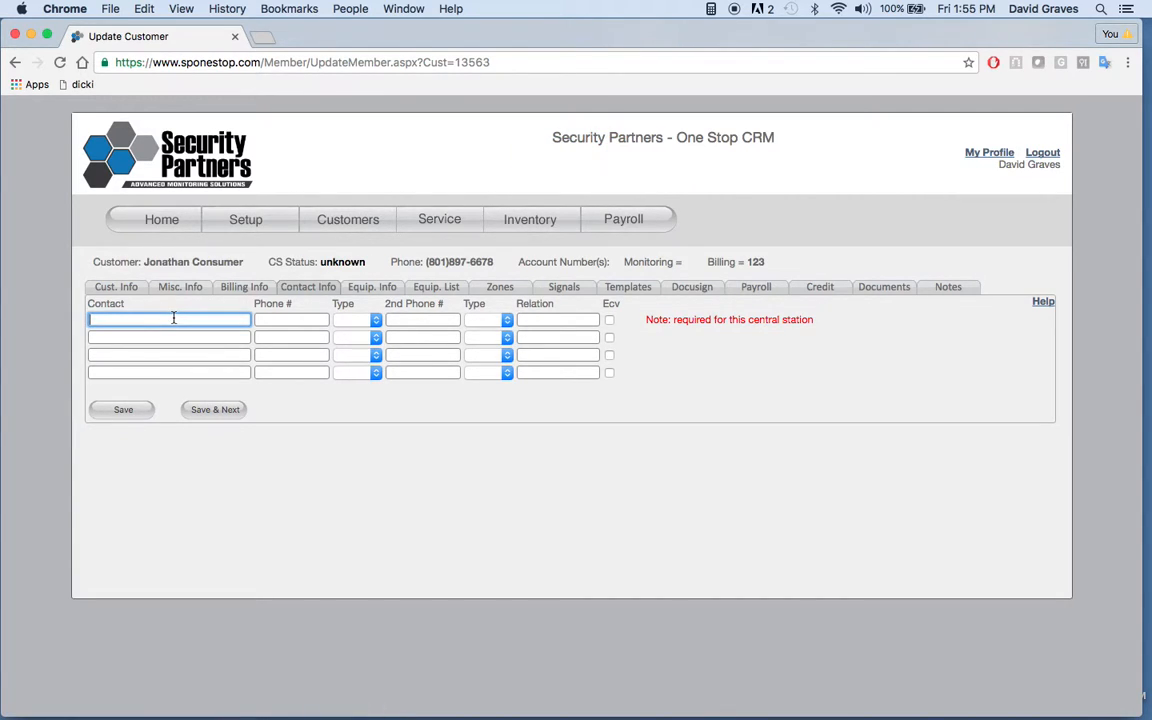
{"action": "type", "text": "Some Guy"}
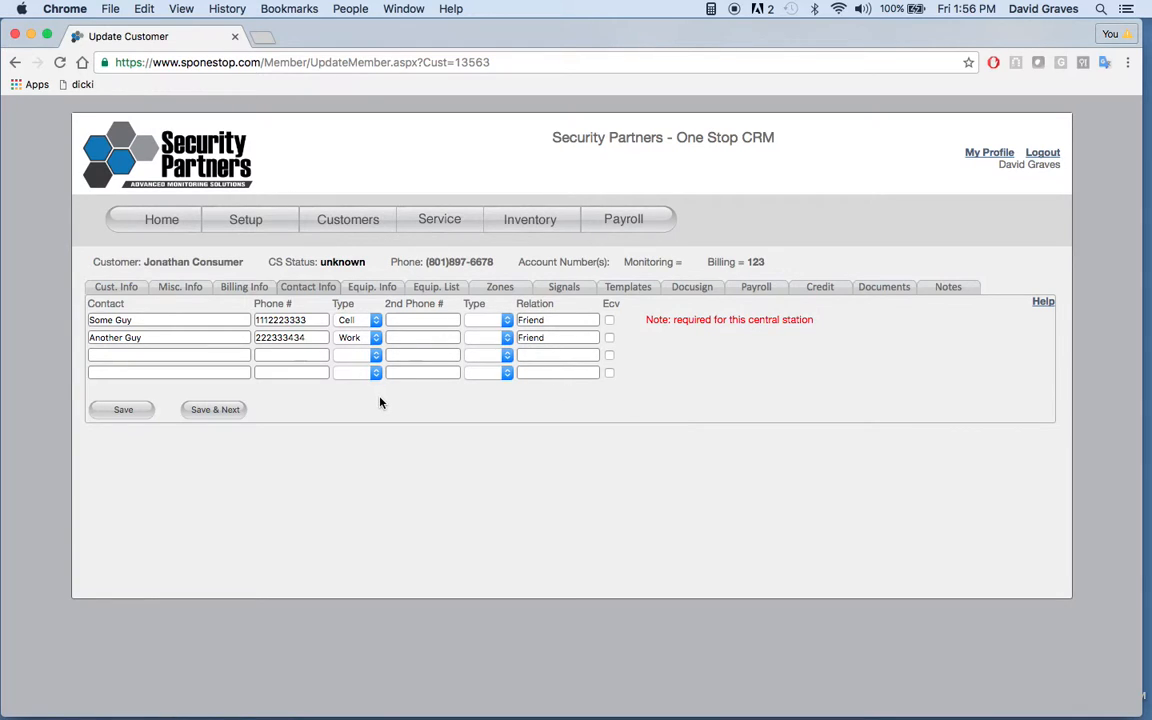
{"action": "left_click", "coordinate": [227, 409]}
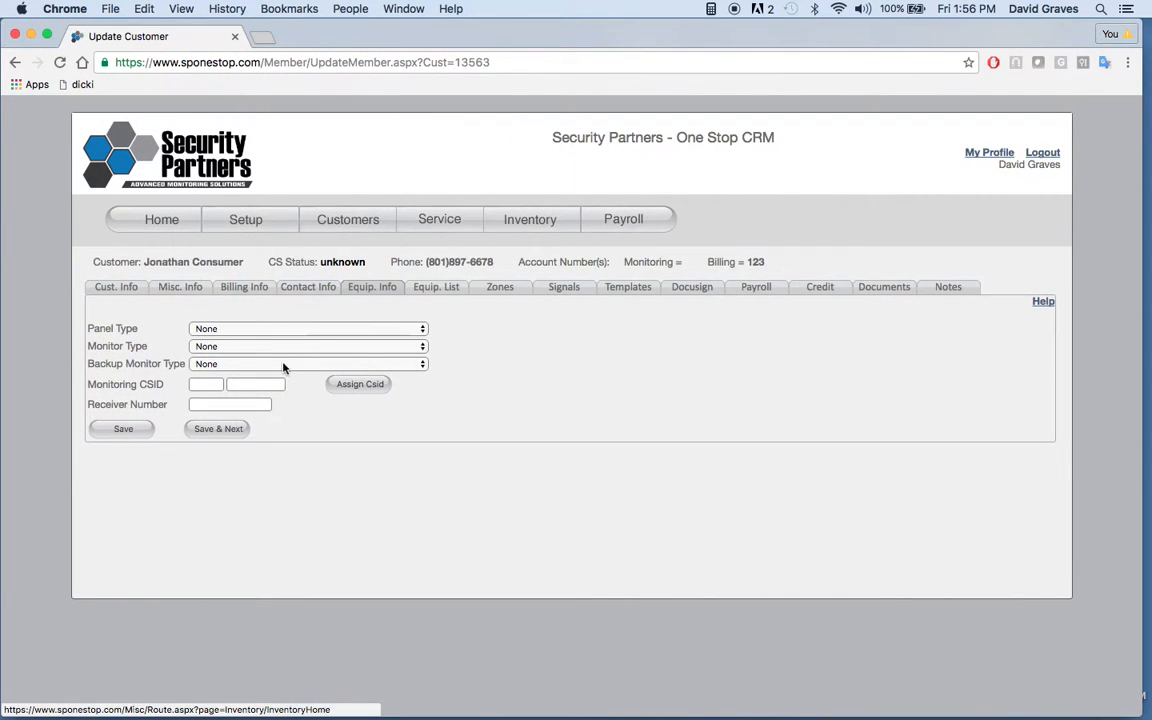
Step: Set the panel type to 2Gig GoControl and the monitor type to Adc Basic Interactive, and save the equipment info
{"action": "left_click", "coordinate": [386, 333]}
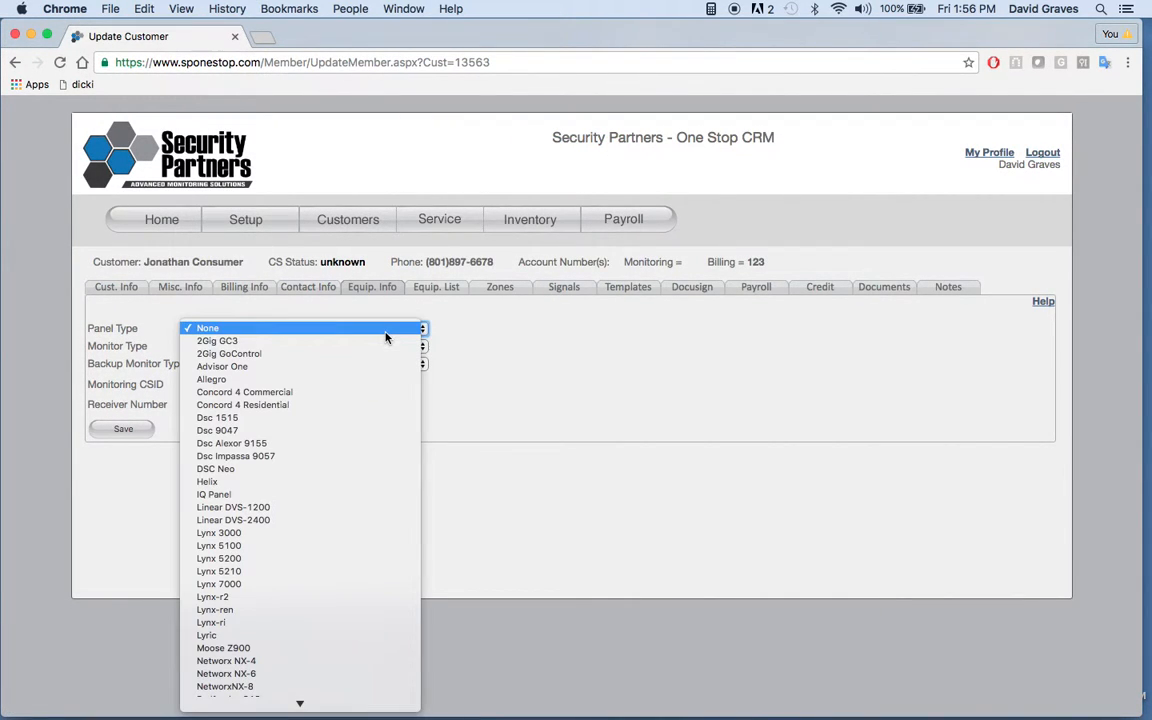
{"action": "left_click", "coordinate": [280, 353]}
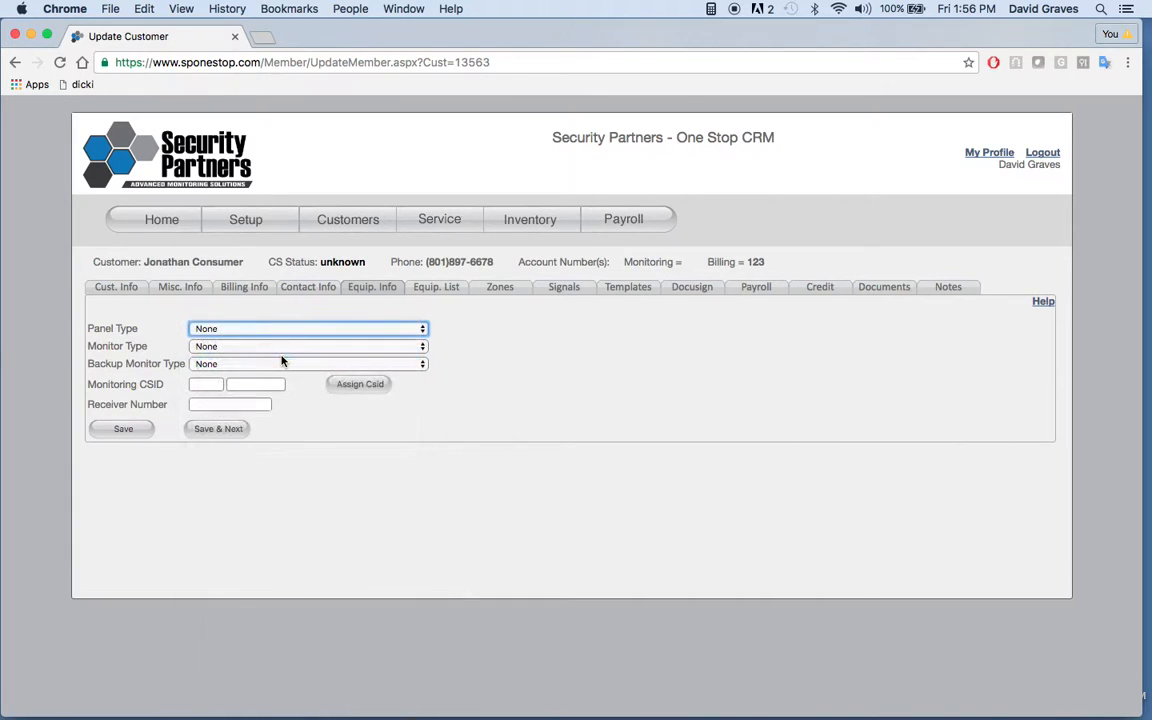
{"action": "left_click", "coordinate": [346, 347]}
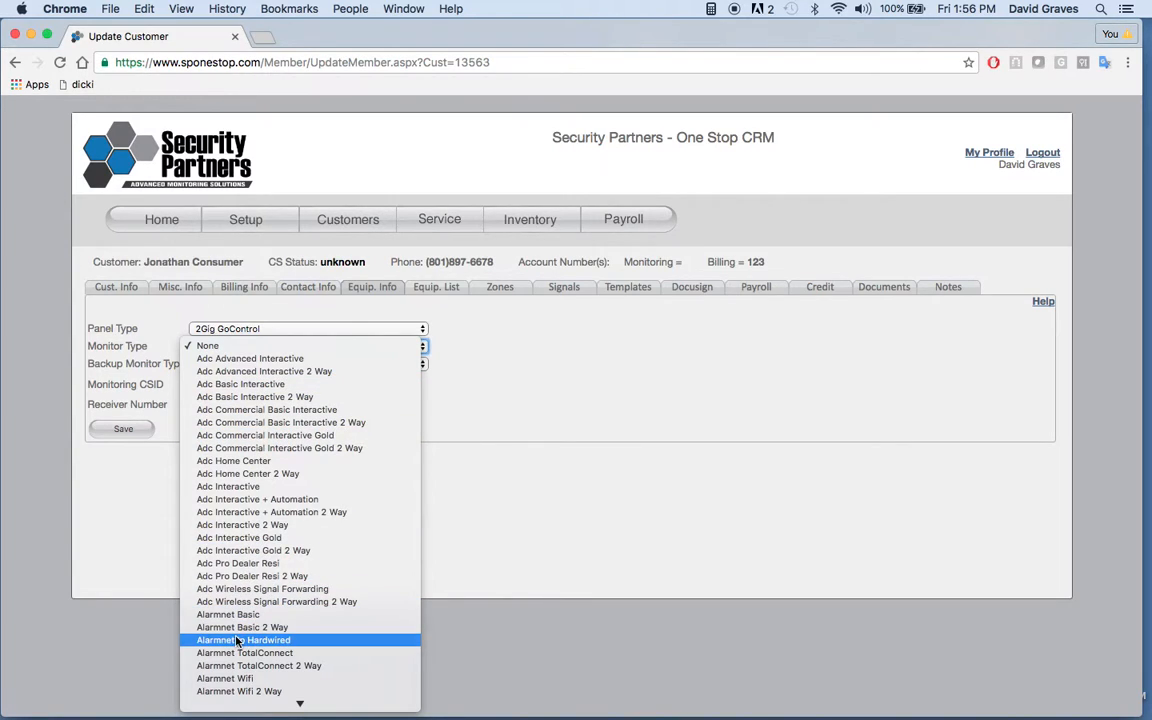
{"action": "scroll", "coordinate": [231, 632], "scroll_direction": "down", "scroll_amount": 2}
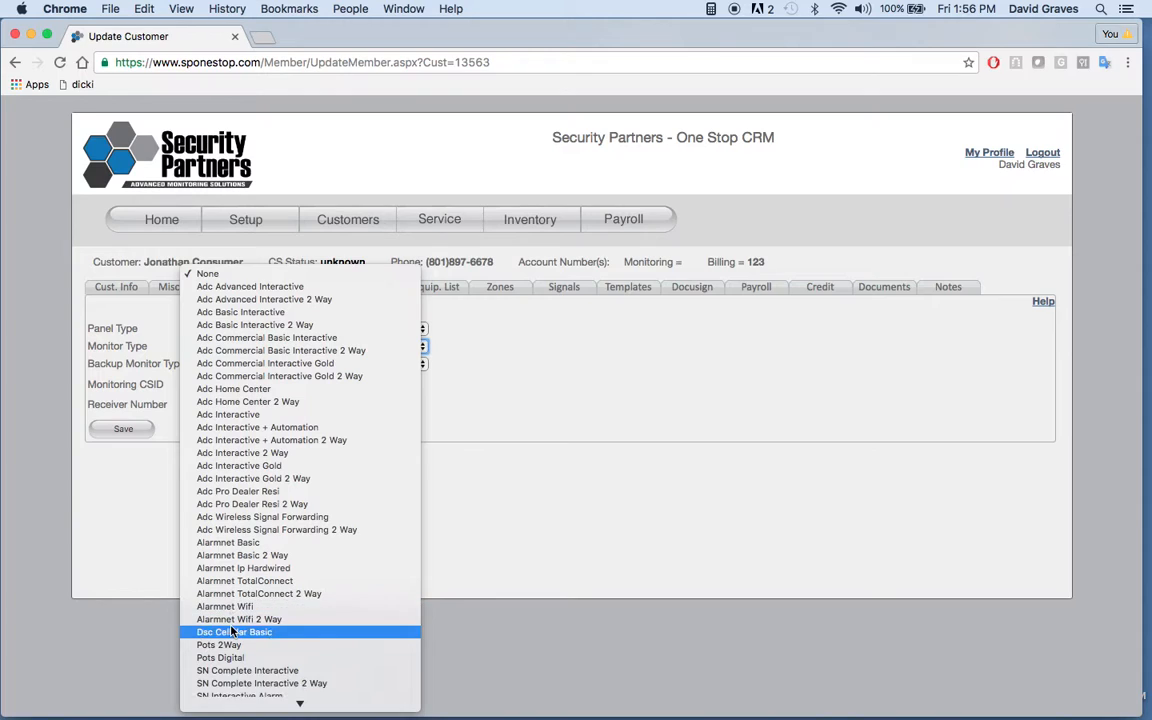
{"action": "scroll", "coordinate": [231, 632], "scroll_direction": "down", "scroll_amount": 2}
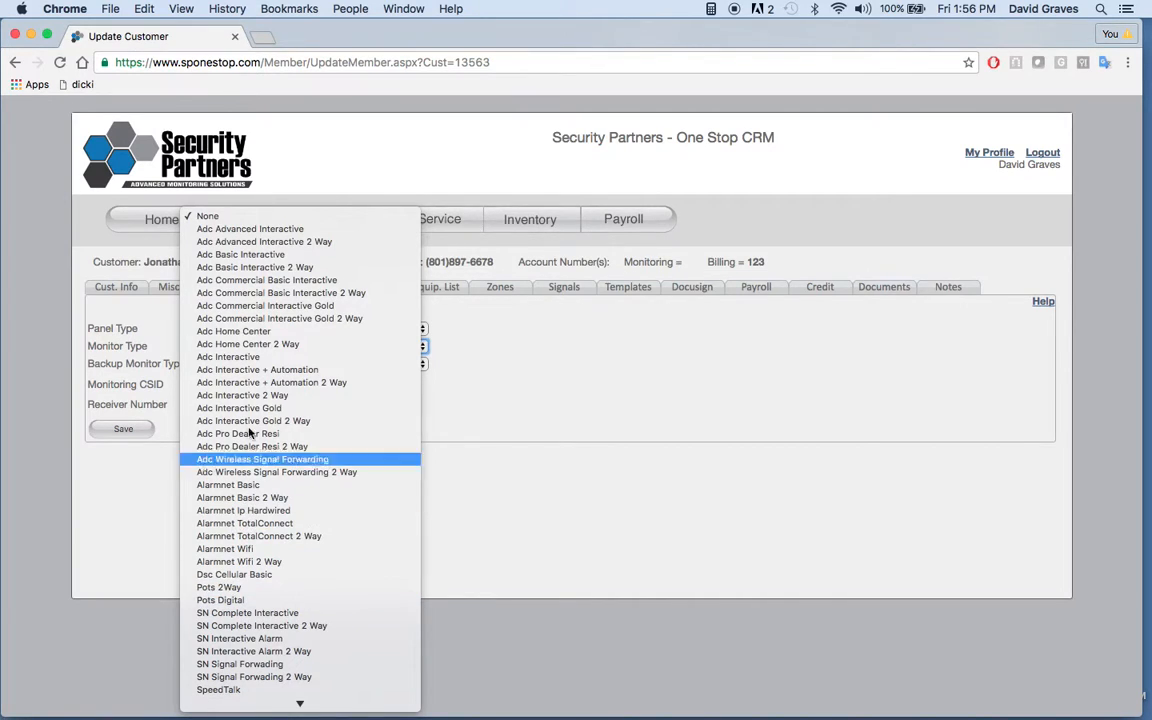
{"action": "left_click", "coordinate": [250, 256]}
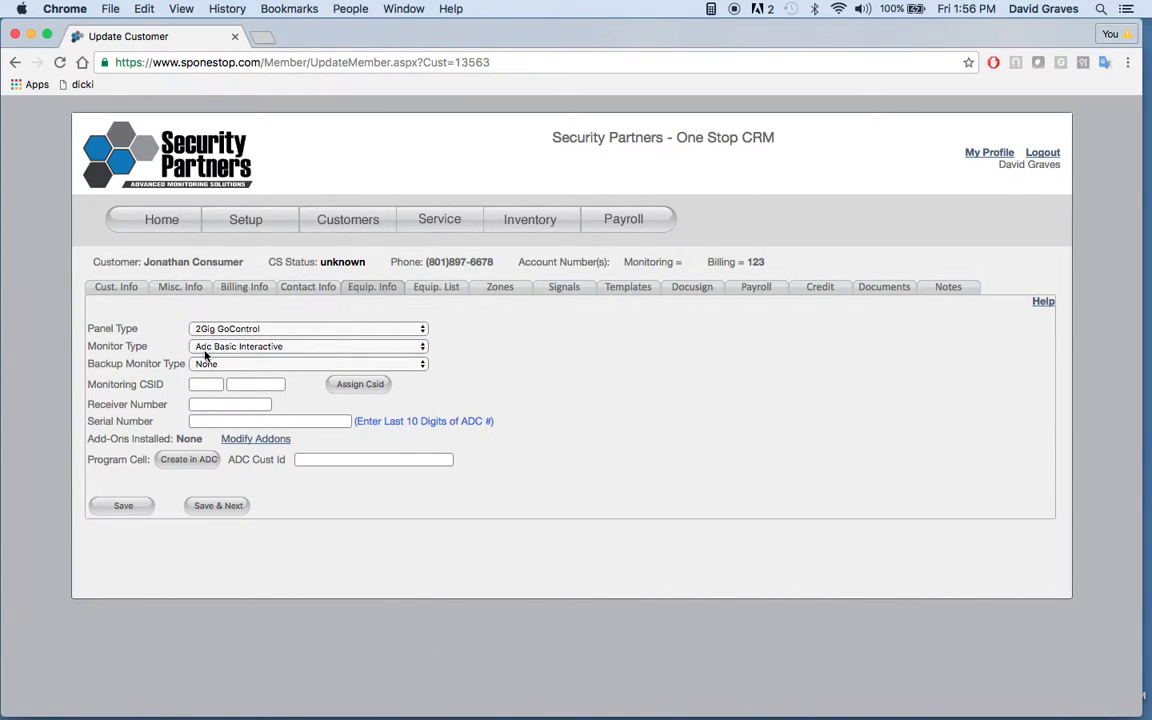
{"action": "left_click", "coordinate": [135, 507]}
{"action": "left_click", "coordinate": [362, 386]}
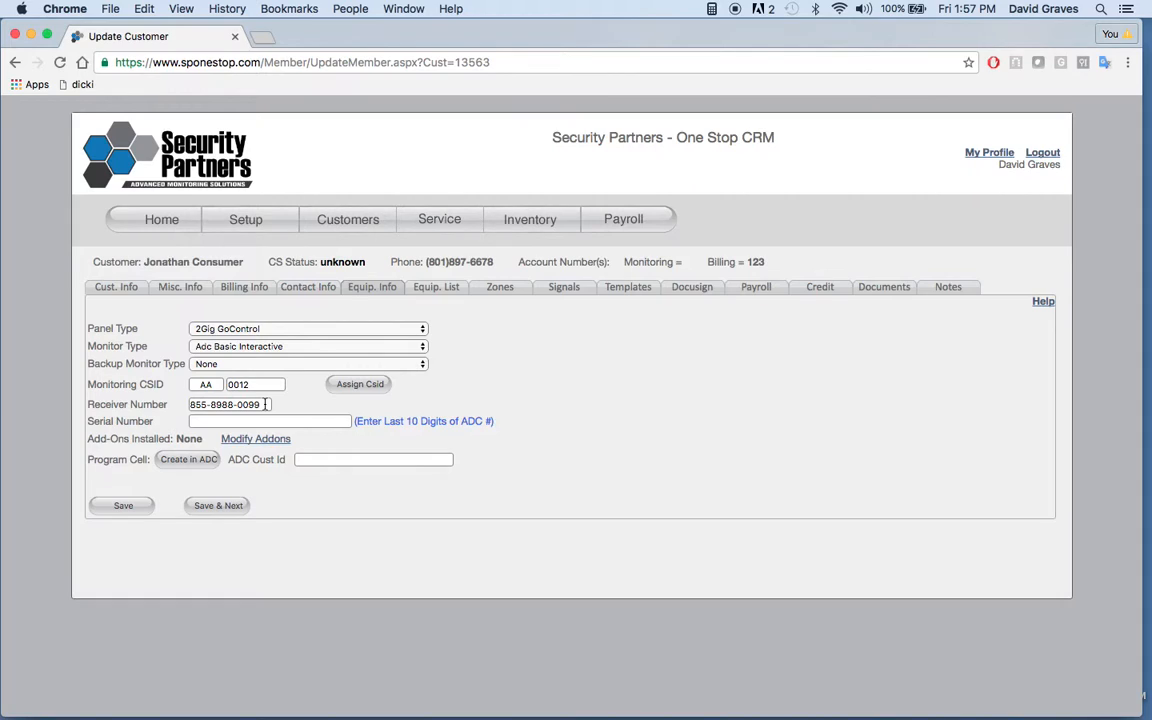
{"action": "left_click", "coordinate": [221, 422]}
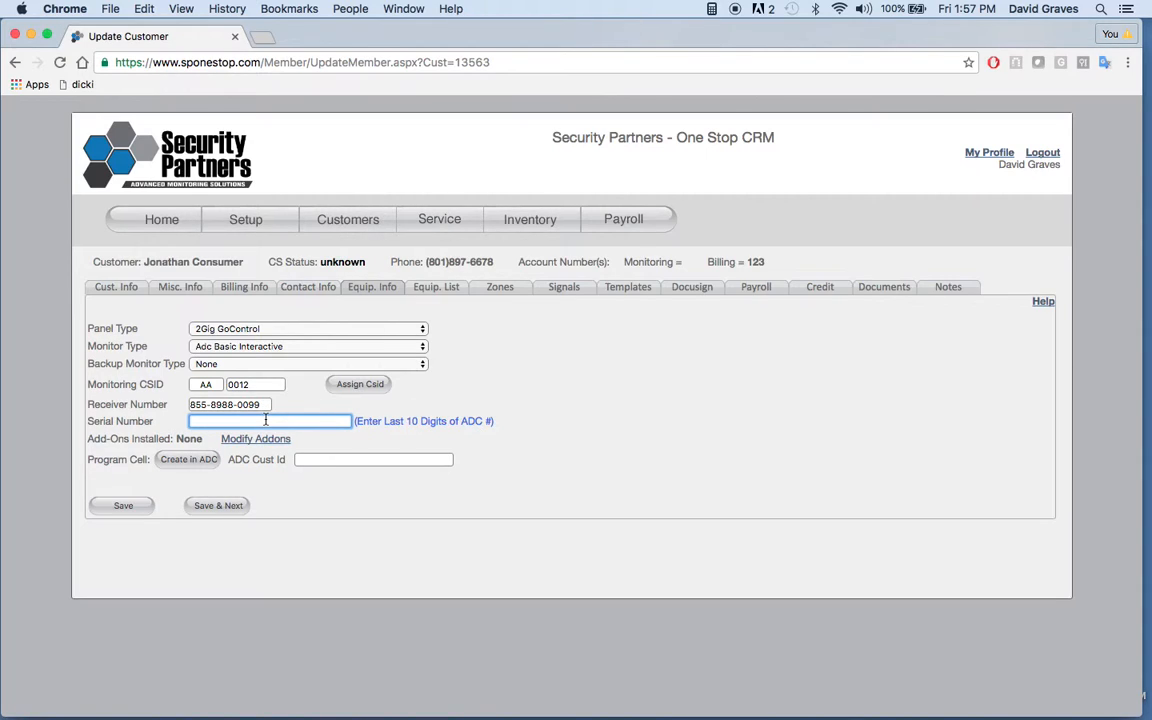
{"action": "type", "text": "897"}
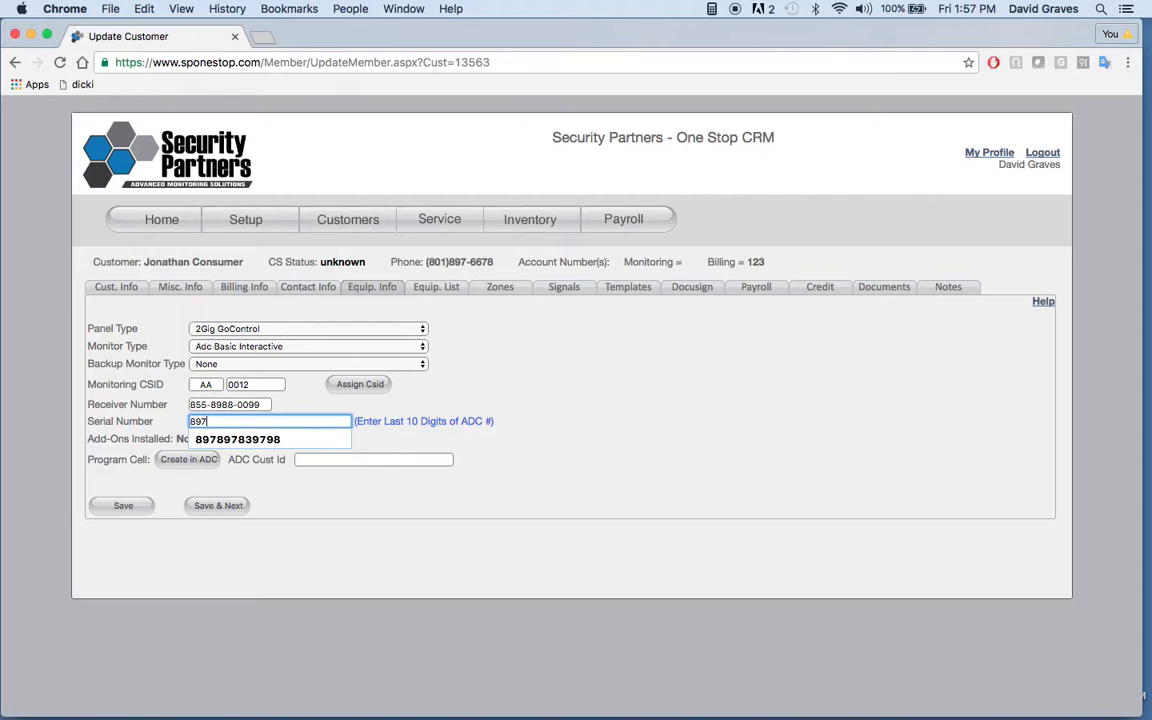
{"action": "type", "text": "666555"}
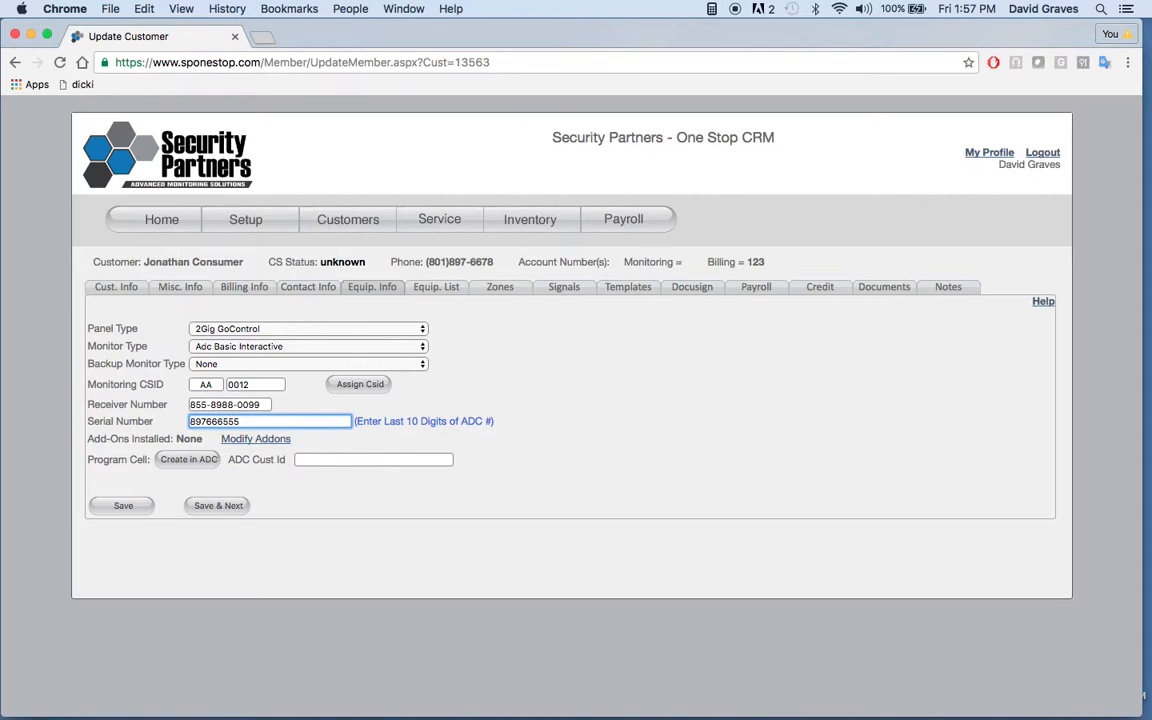
{"action": "type", "text": "6"}
Step: Add the ZWaveLights, ZWaveLocks and ZWaveThermostats add-on features to the equipment and save them
{"action": "left_click", "coordinate": [262, 442]}
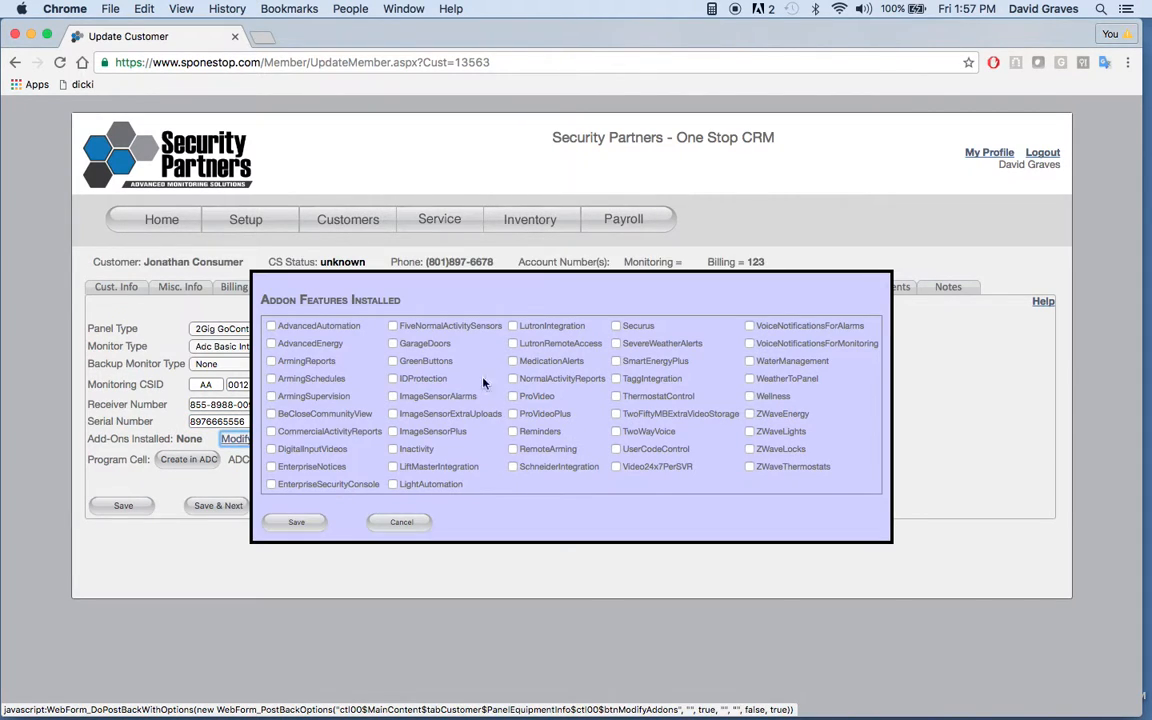
{"action": "left_click", "coordinate": [749, 432]}
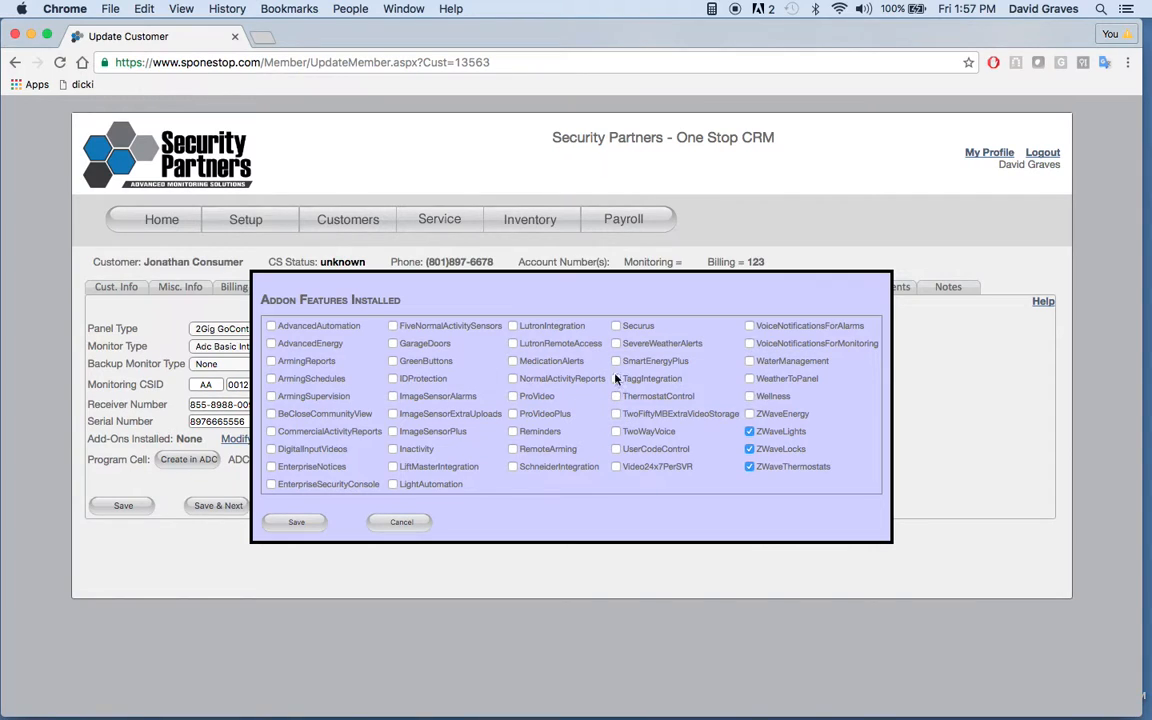
{"action": "left_click", "coordinate": [297, 523]}
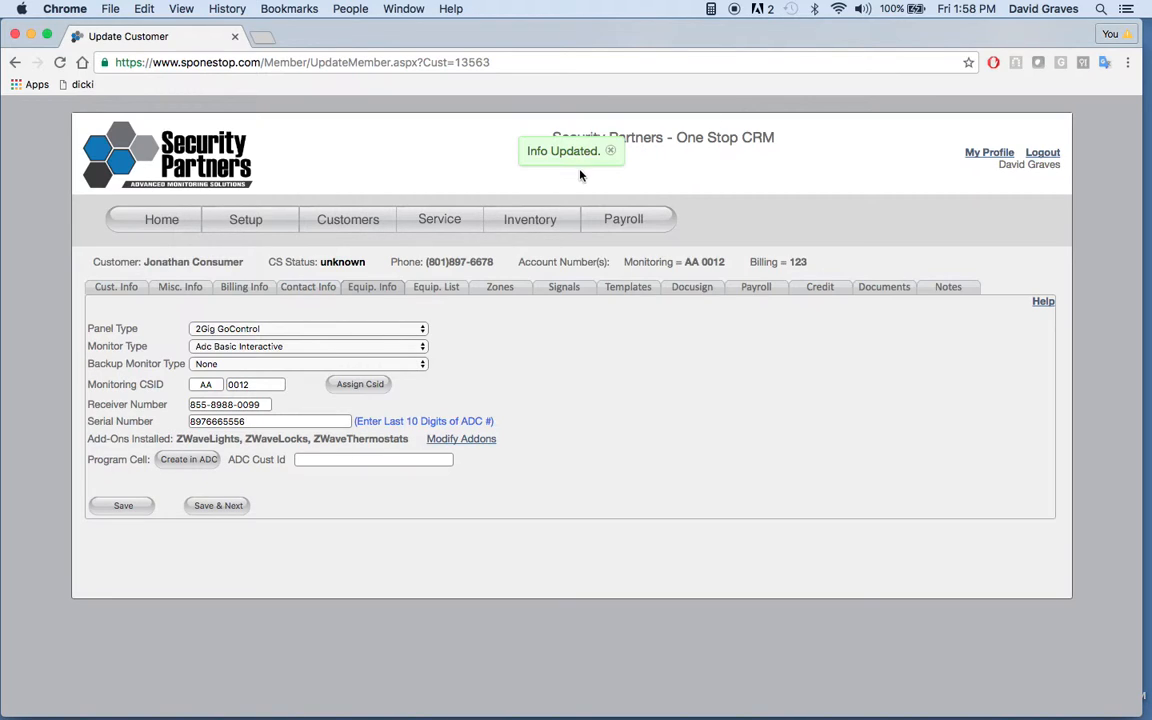
{"action": "left_click", "coordinate": [612, 154]}
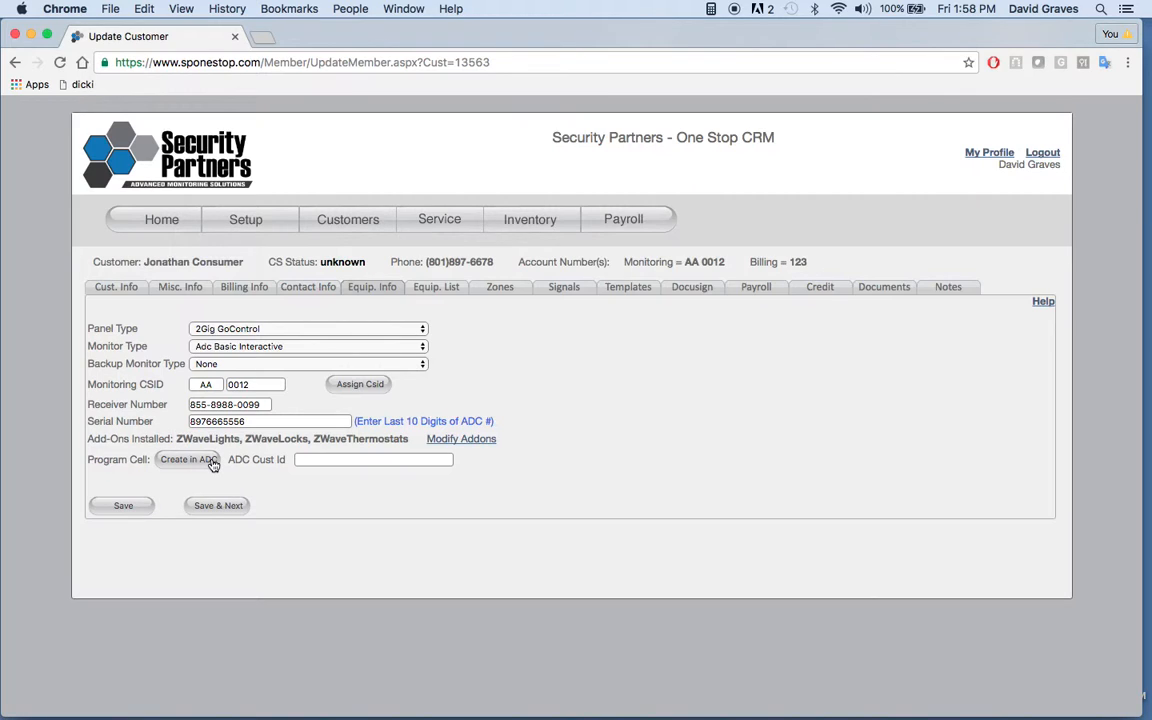
{"action": "left_click_drag", "start_coordinate": [227, 460], "coordinate": [297, 459]}
{"action": "left_click", "coordinate": [315, 460]}
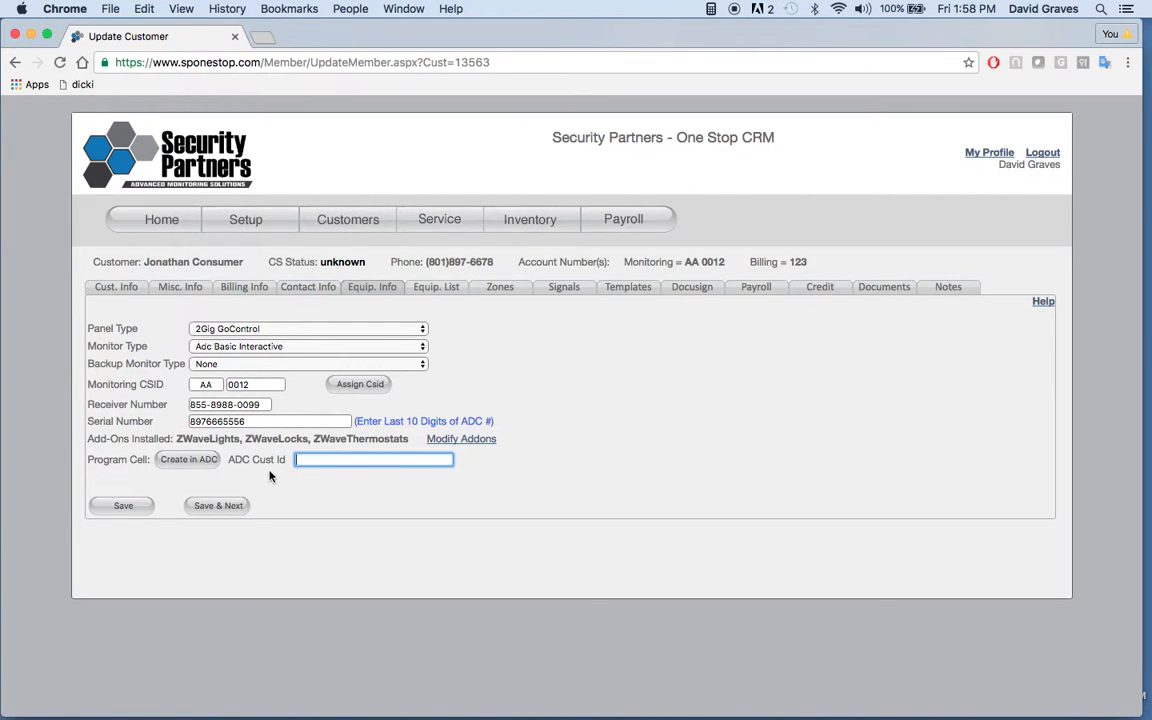
{"action": "left_click", "coordinate": [298, 493]}
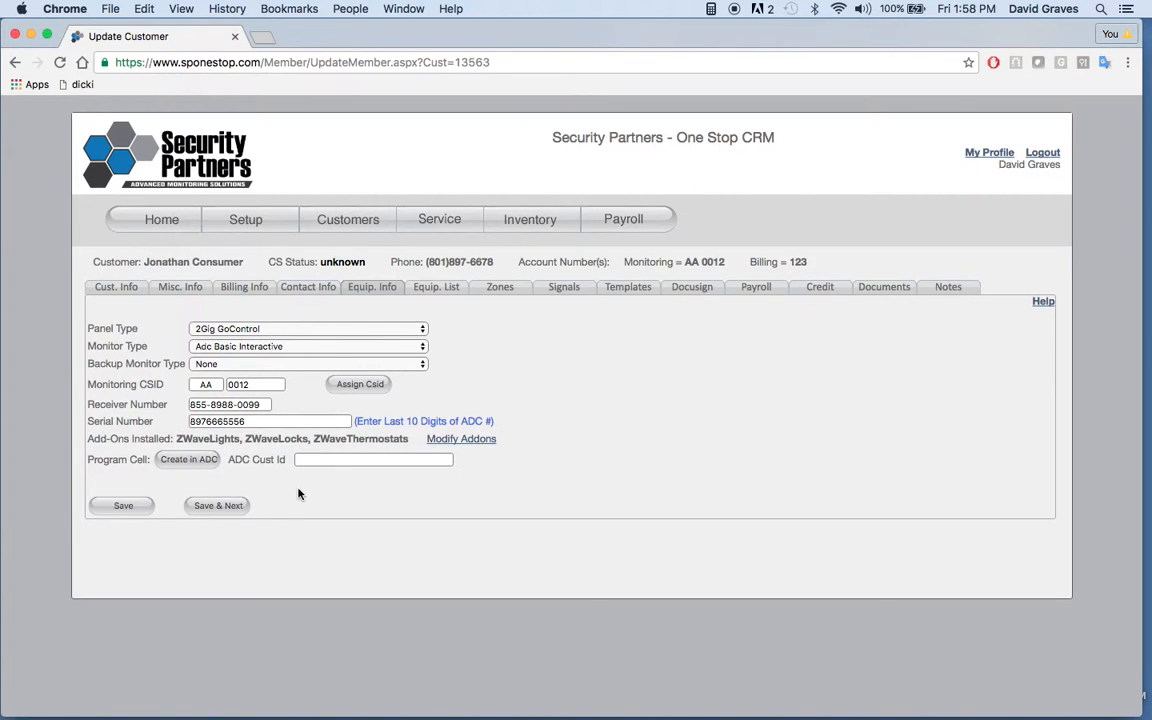
Step: Save the equipment info, continue to the equipment list and select Rick's Car as the installer's inventory location
{"action": "left_click", "coordinate": [222, 509]}
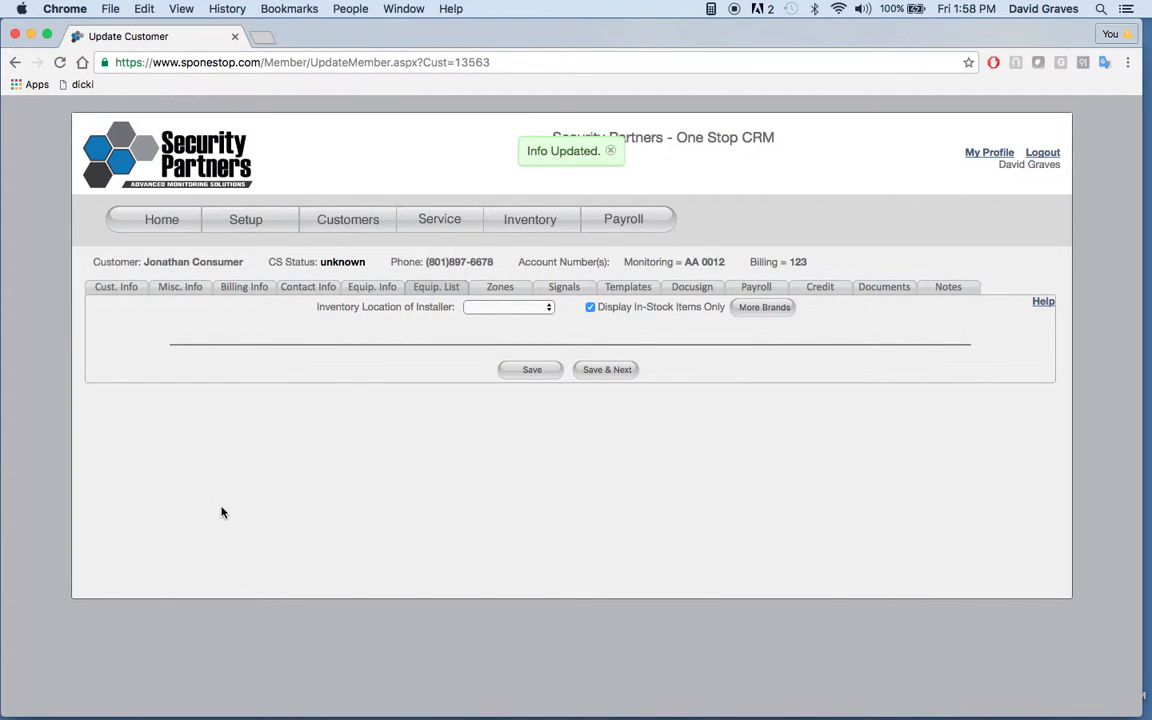
{"action": "left_click", "coordinate": [611, 151]}
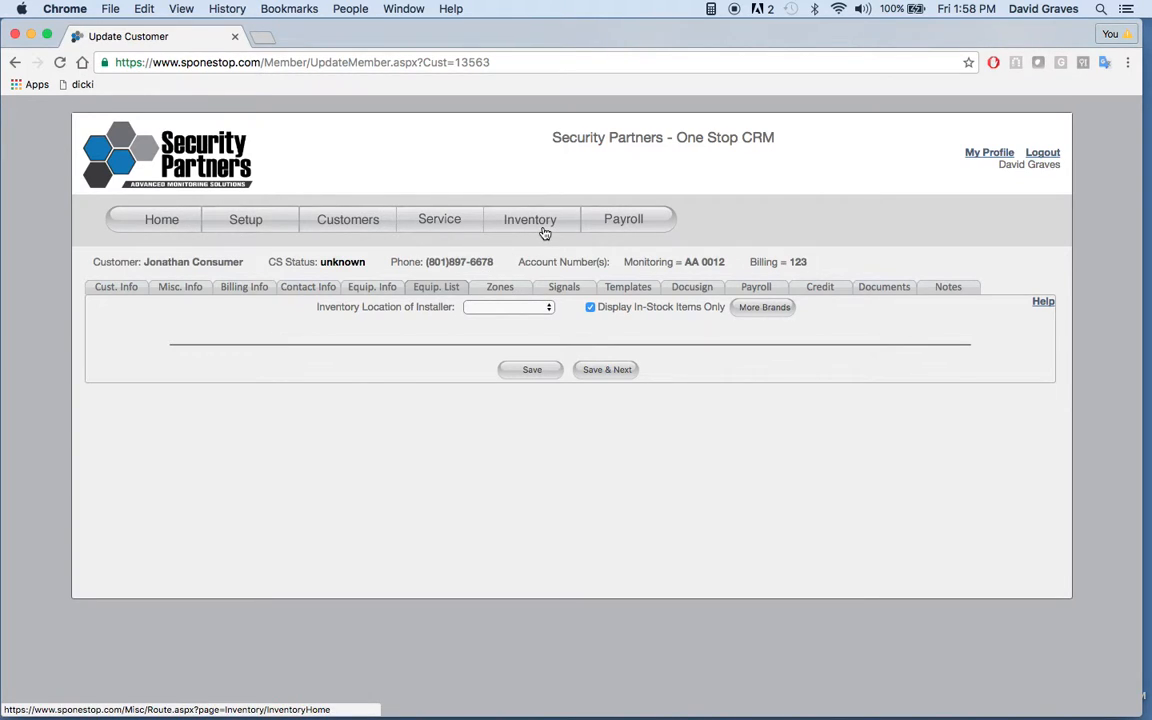
{"action": "left_click", "coordinate": [547, 312]}
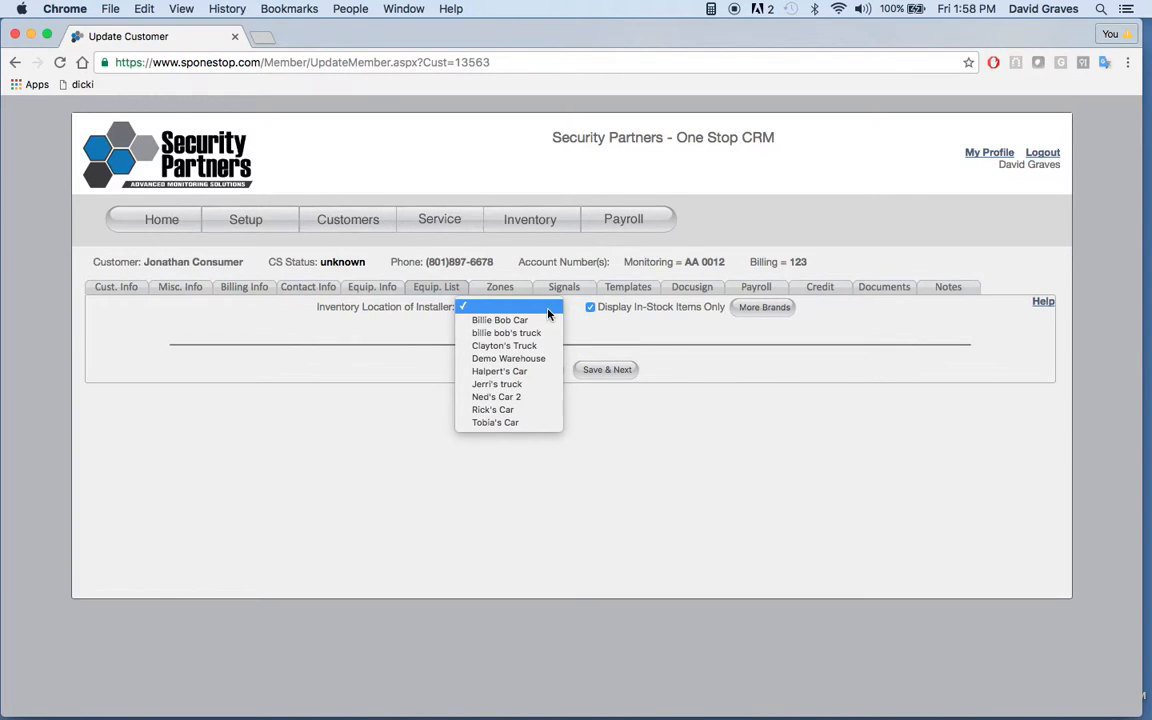
{"action": "left_click", "coordinate": [476, 409]}
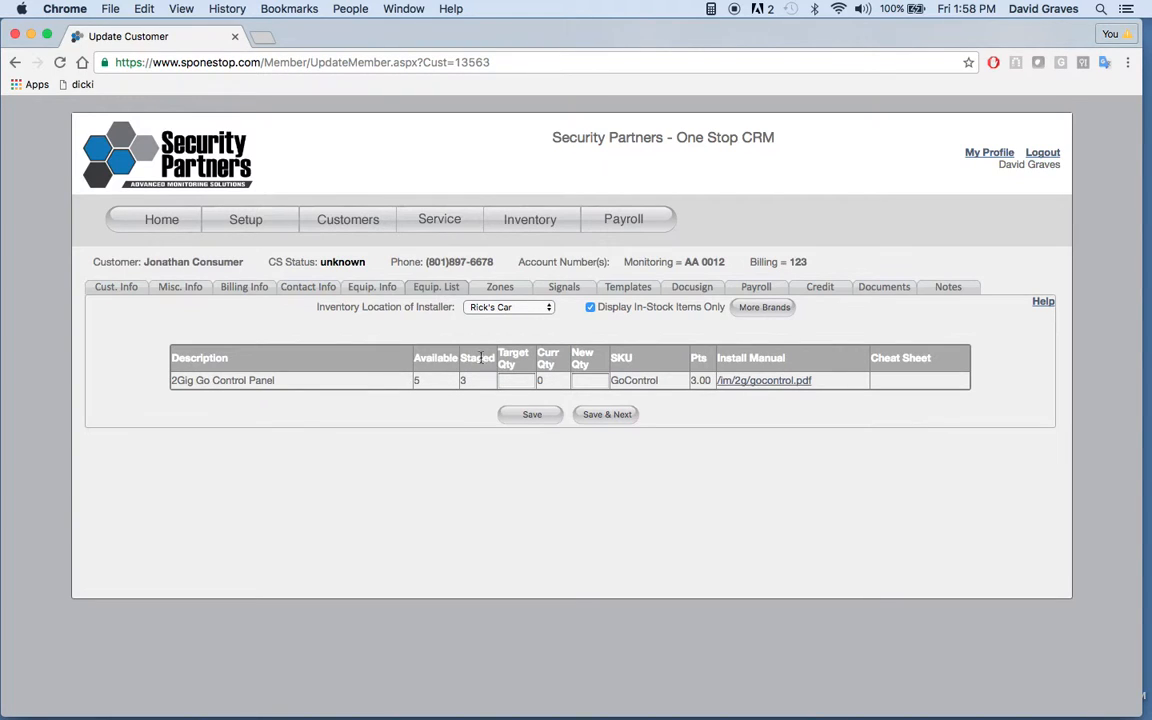
Step: Include out-of-stock items, then save new quantities: 1 2Gig Go Control Panel, 1 Cell for 2Gig Verizon, 4 2Gig Door/Window and 1 2Gig Glassbreak
{"action": "left_click", "coordinate": [591, 308]}
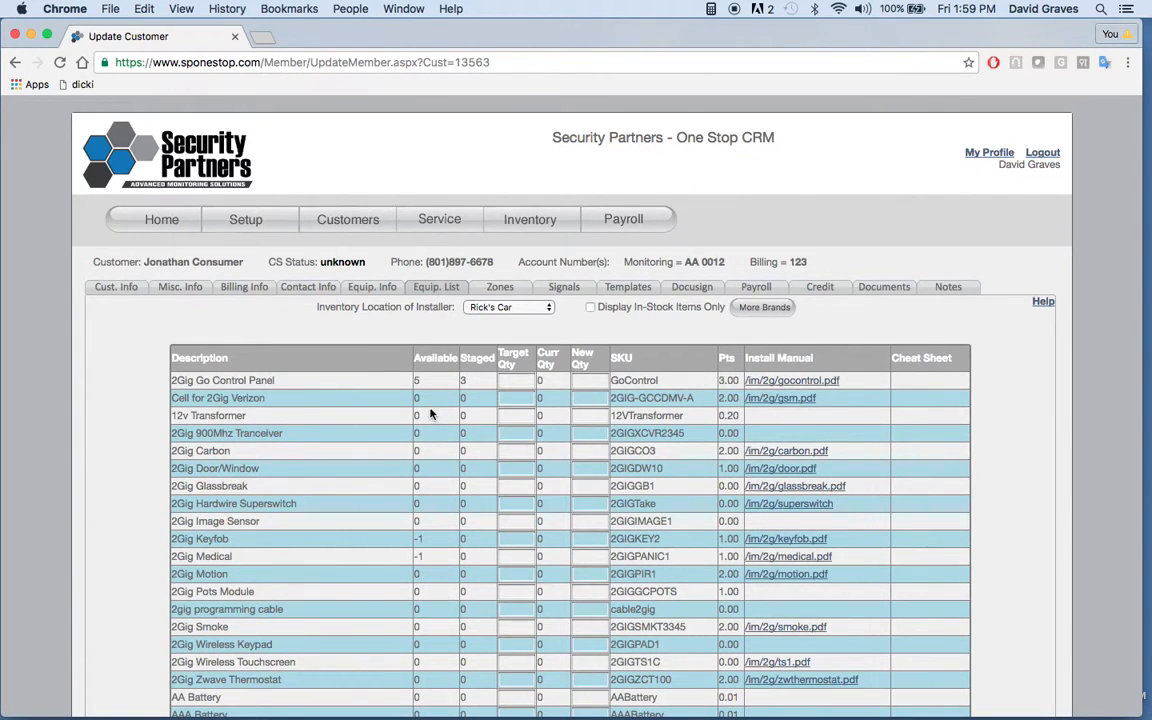
{"action": "left_click", "coordinate": [587, 381]}
{"action": "type", "text": "1"}
{"action": "left_click", "coordinate": [587, 398]}
{"action": "type", "text": "1"}
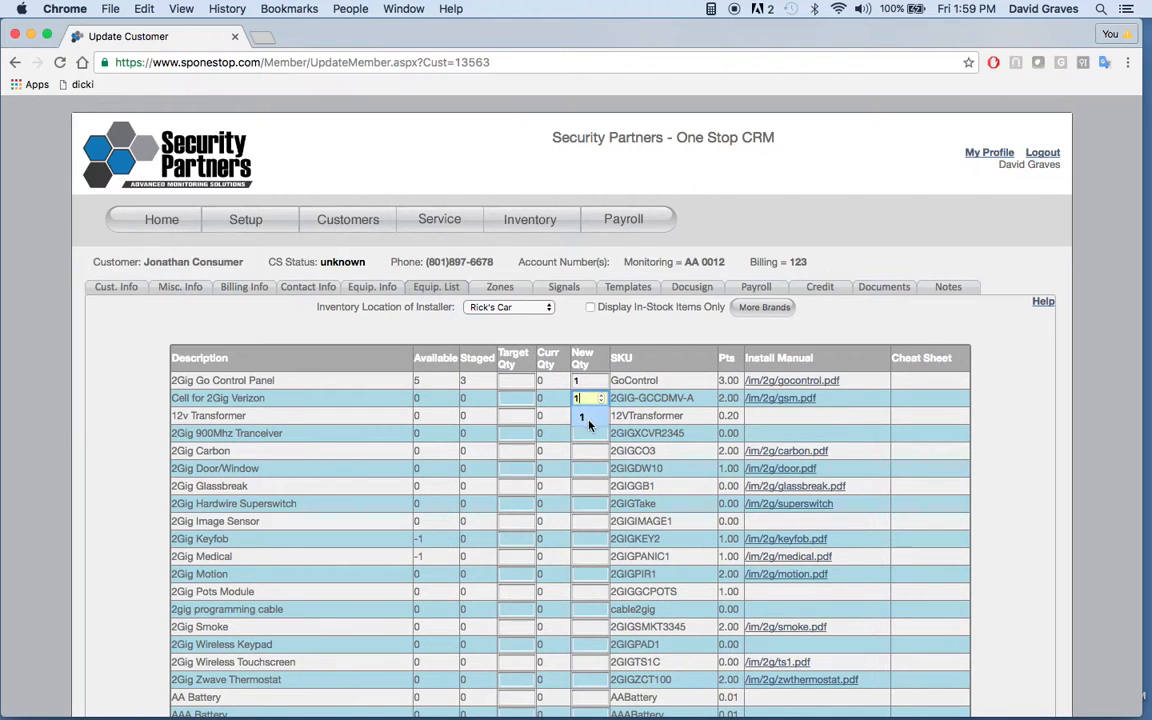
{"action": "left_click", "coordinate": [590, 468]}
{"action": "type", "text": "4"}
{"action": "left_click", "coordinate": [585, 486]}
{"action": "type", "text": "1"}
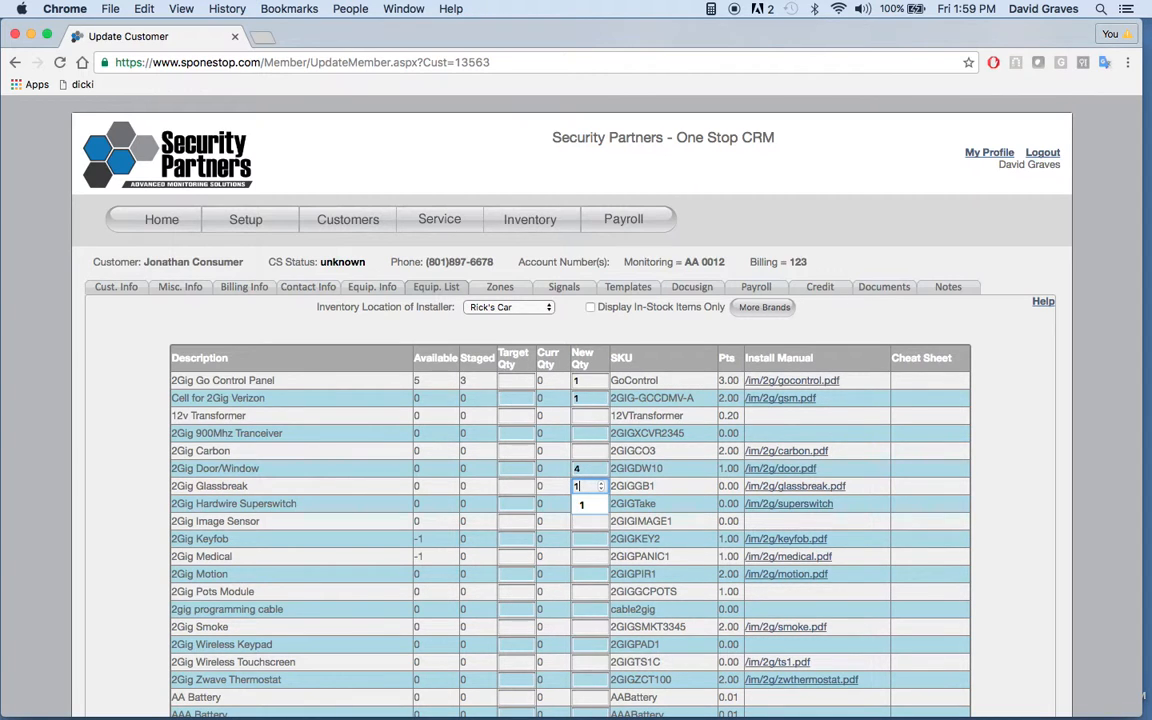
{"action": "left_click", "coordinate": [937, 464]}
{"action": "scroll", "coordinate": [928, 463], "scroll_direction": "down", "scroll_amount": 3}
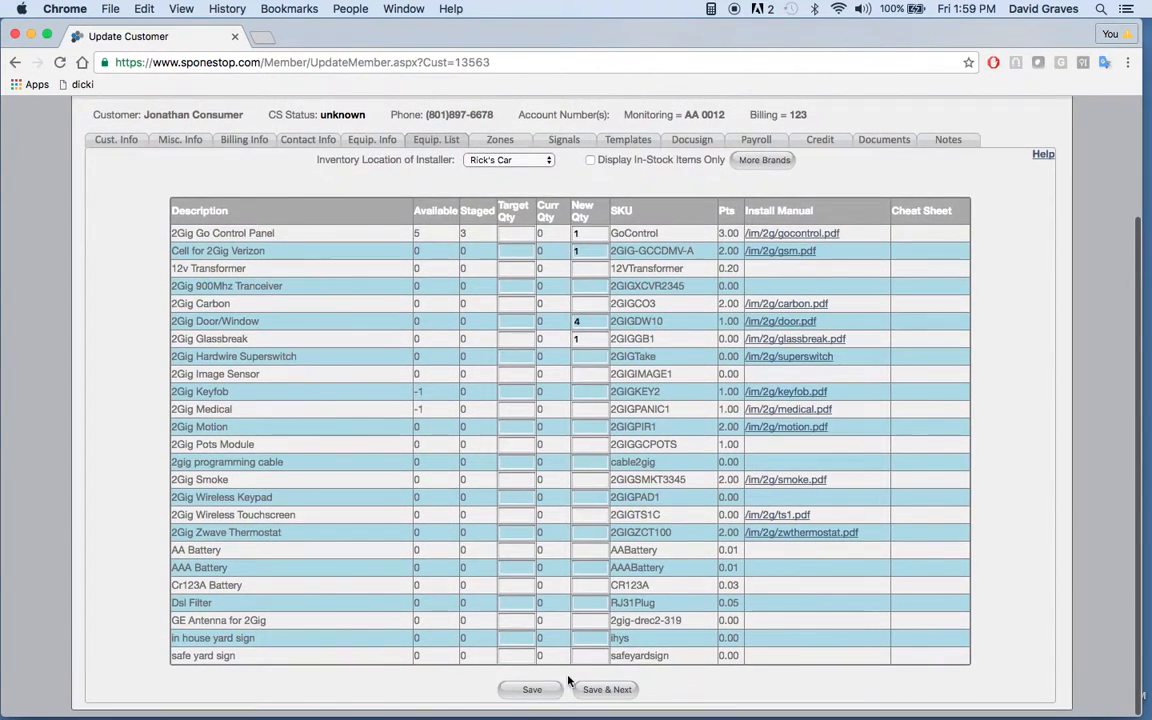
{"action": "left_click", "coordinate": [532, 689]}
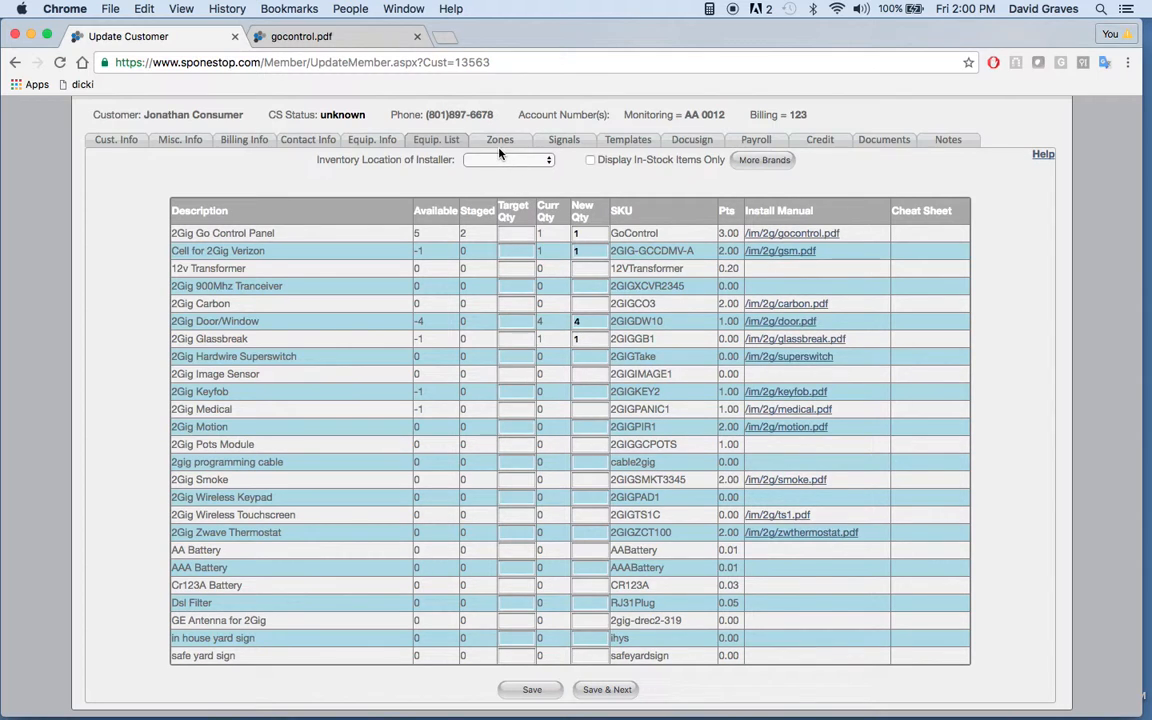
Step: Describe zones 1 to 3 as Front Door, Back Door and Gartage Doioir, and save the zones
{"action": "left_click", "coordinate": [500, 141]}
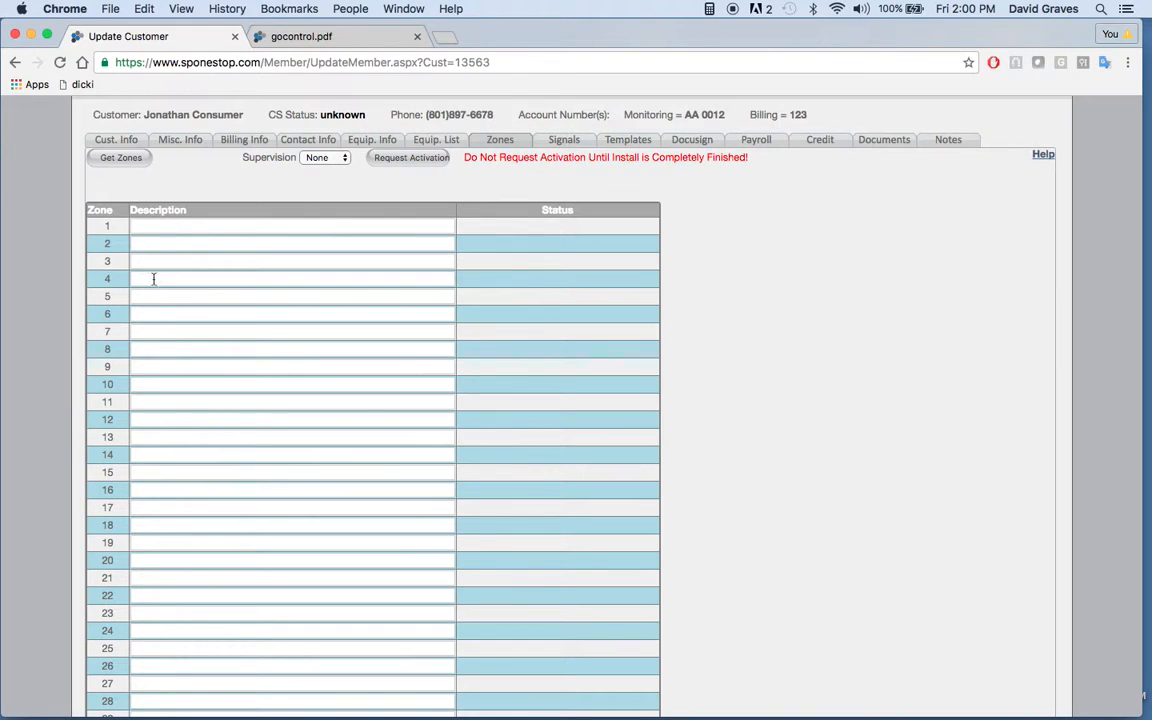
{"action": "left_click", "coordinate": [149, 228]}
{"action": "type", "text": "front door"}
{"action": "key", "text": "Tab"}
{"action": "type", "text": "back door"}
{"action": "key", "text": "Tab"}
{"action": "type", "text": "gartage doioir"}
{"action": "key", "text": "Tab"}
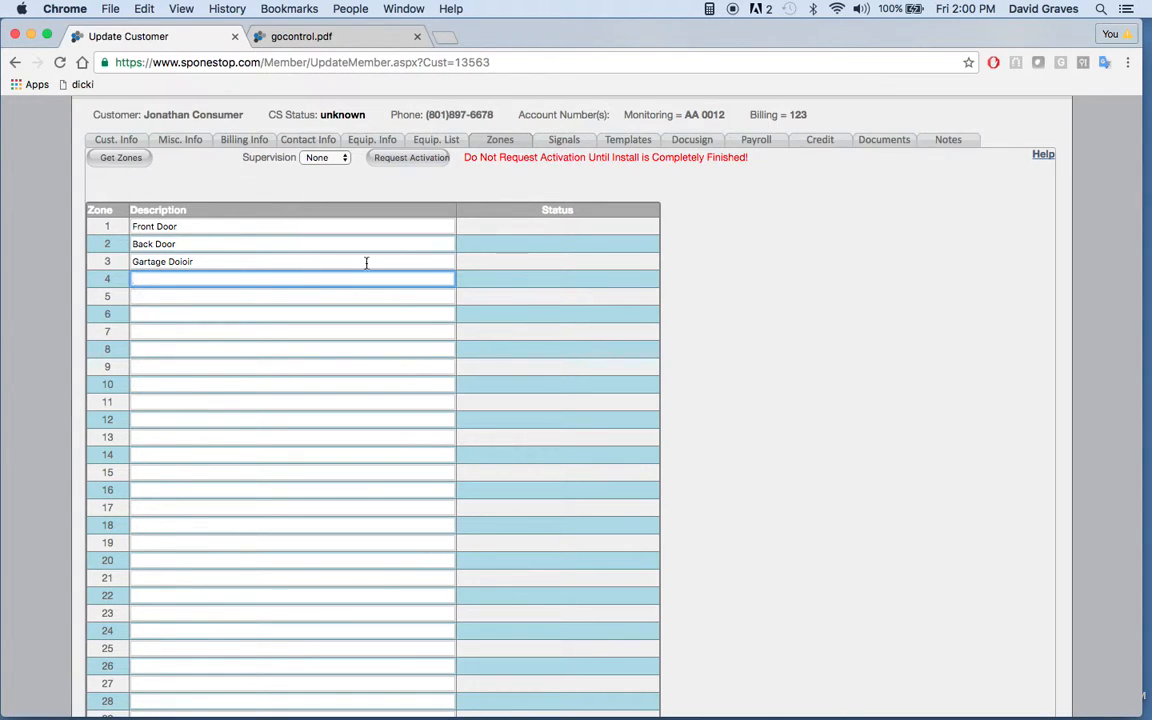
{"action": "scroll", "coordinate": [304, 332], "scroll_direction": "down", "scroll_amount": 10}
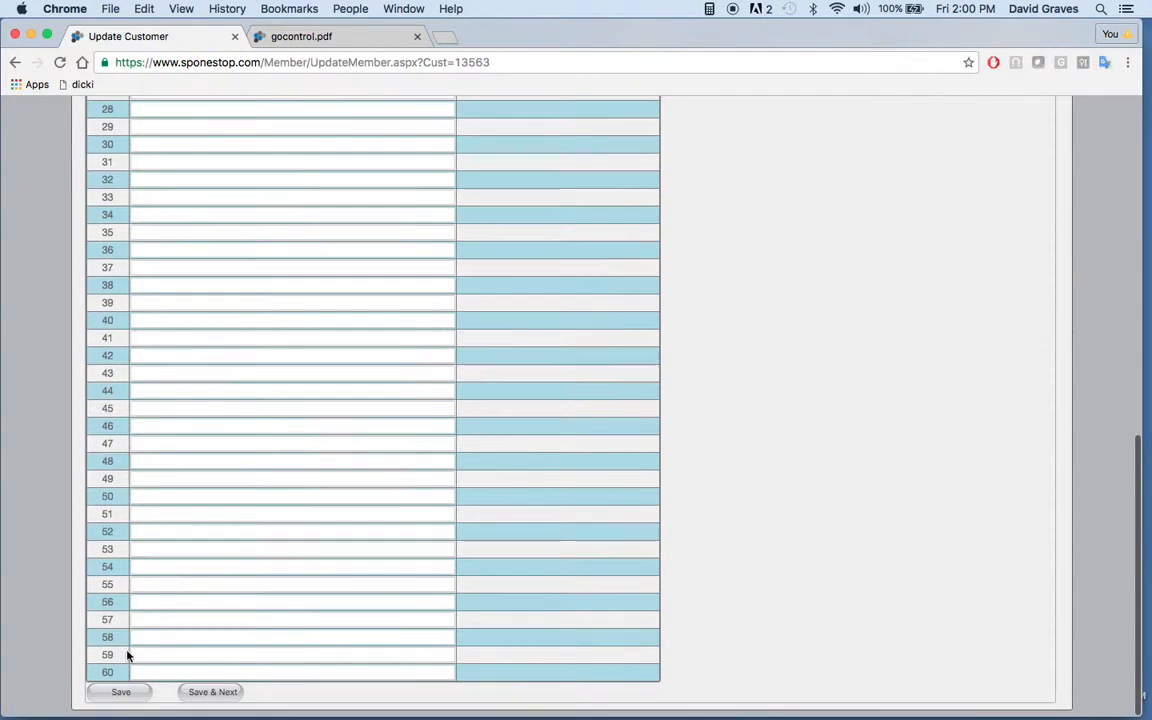
{"action": "left_click", "coordinate": [120, 692]}
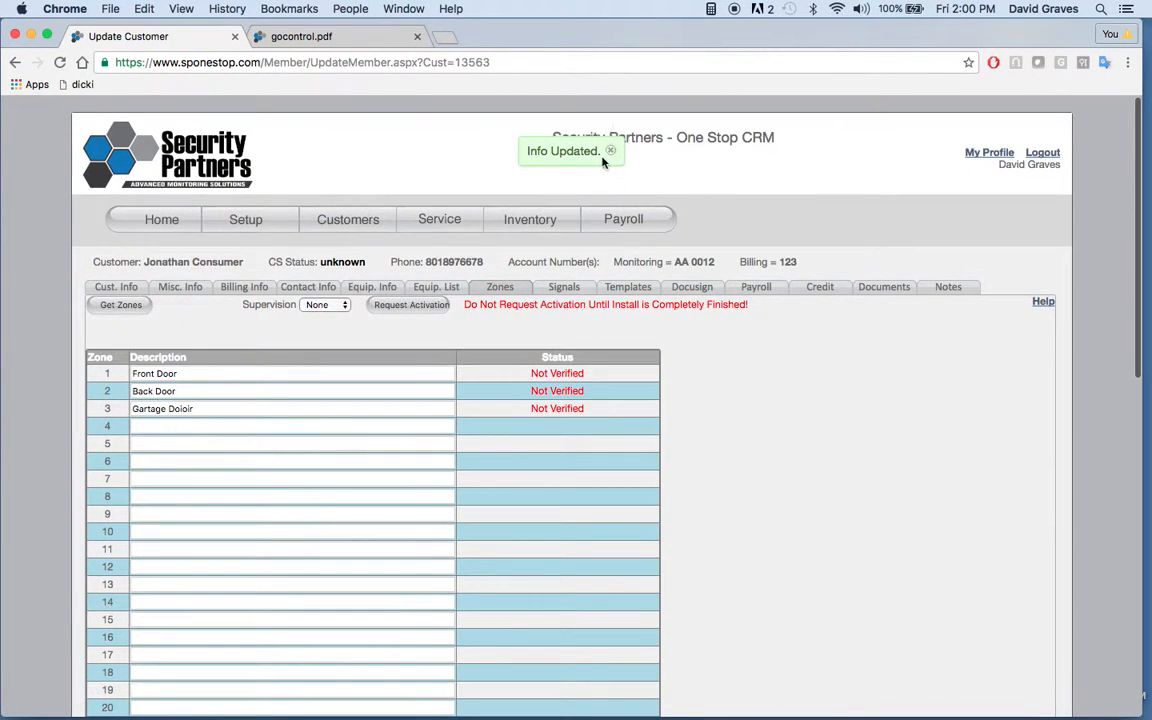
{"action": "left_click", "coordinate": [610, 151]}
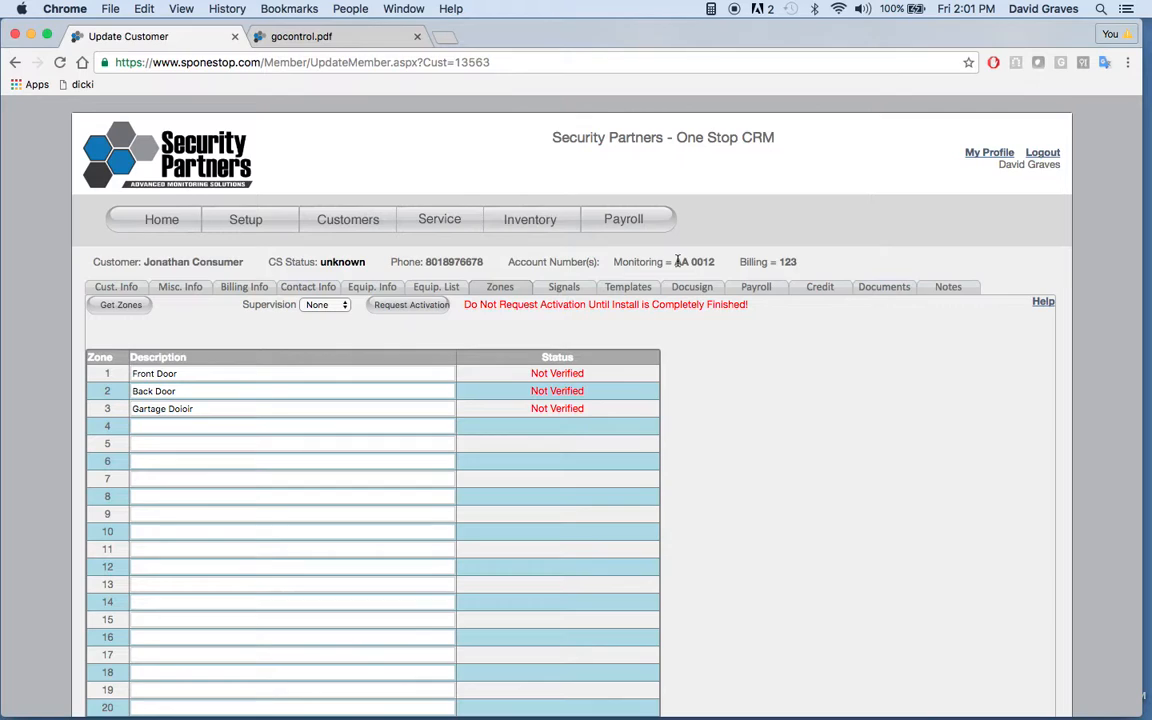
Step: Display the alarm history in the customer's signals and enter 60 minutes as the time for placing the account on test
{"action": "left_click_drag", "start_coordinate": [674, 263], "coordinate": [714, 262]}
{"action": "left_click", "coordinate": [587, 340]}
{"action": "left_click", "coordinate": [565, 289]}
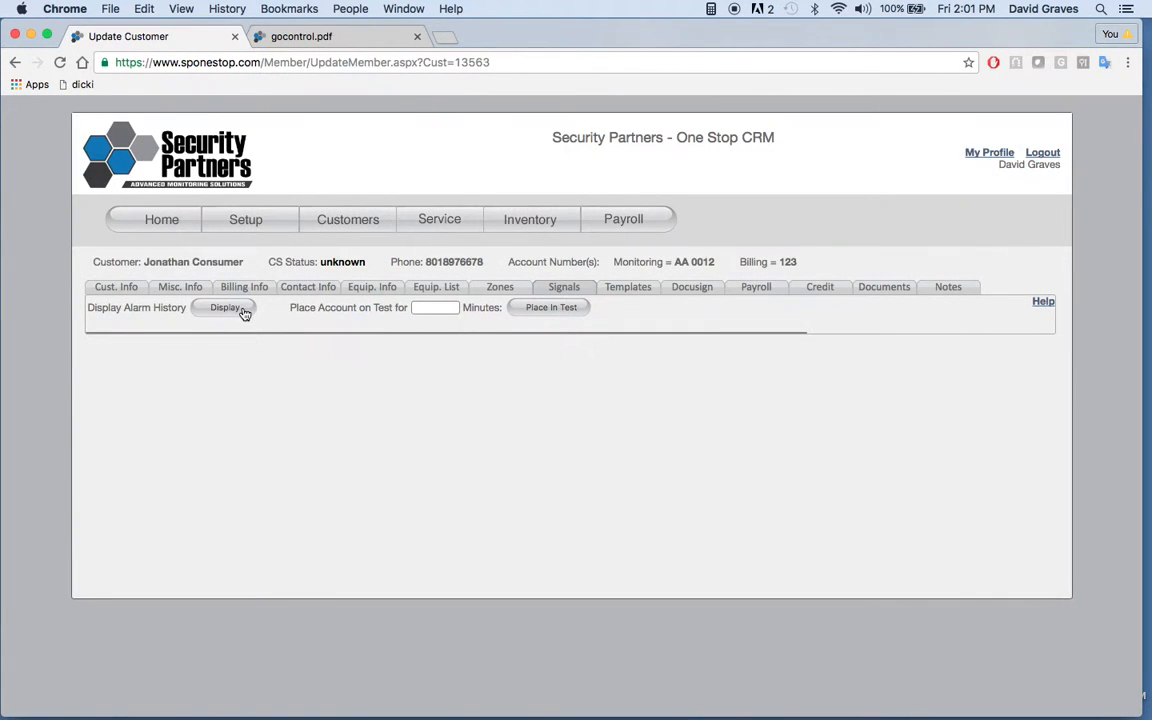
{"action": "left_click", "coordinate": [226, 308]}
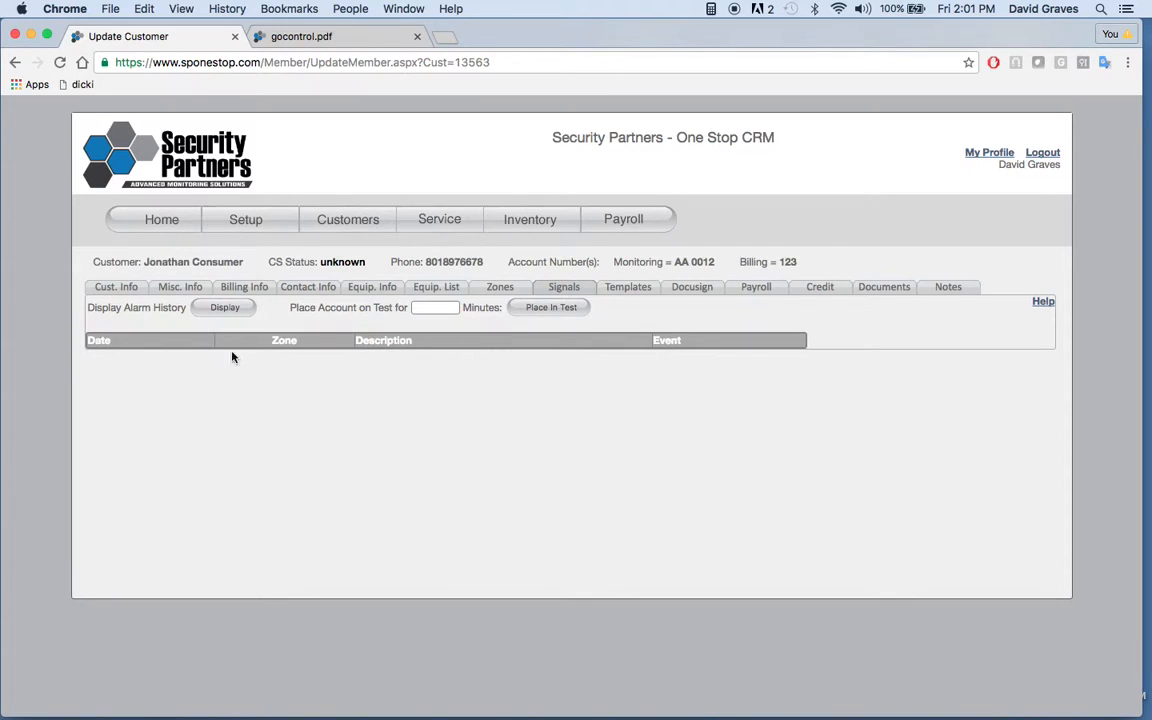
{"action": "left_click", "coordinate": [438, 308]}
{"action": "type", "text": "60"}
Step: Return to the customer's zones and open the customer search page
{"action": "left_click", "coordinate": [502, 287]}
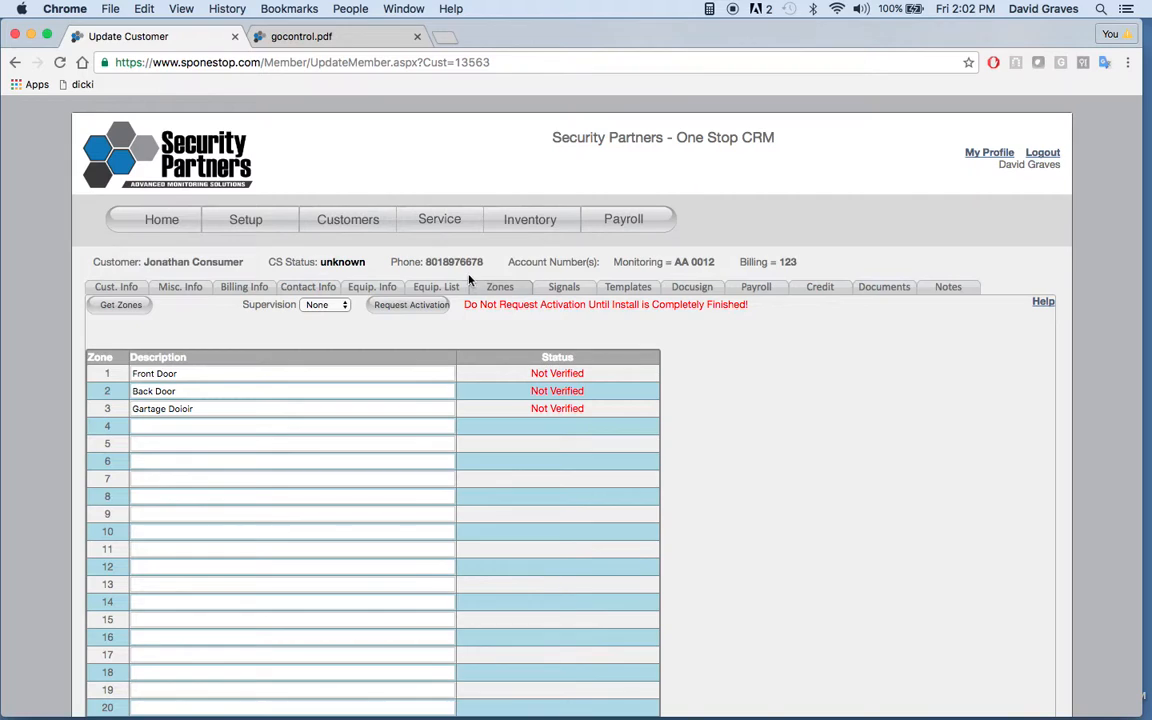
{"action": "left_click", "coordinate": [358, 228]}
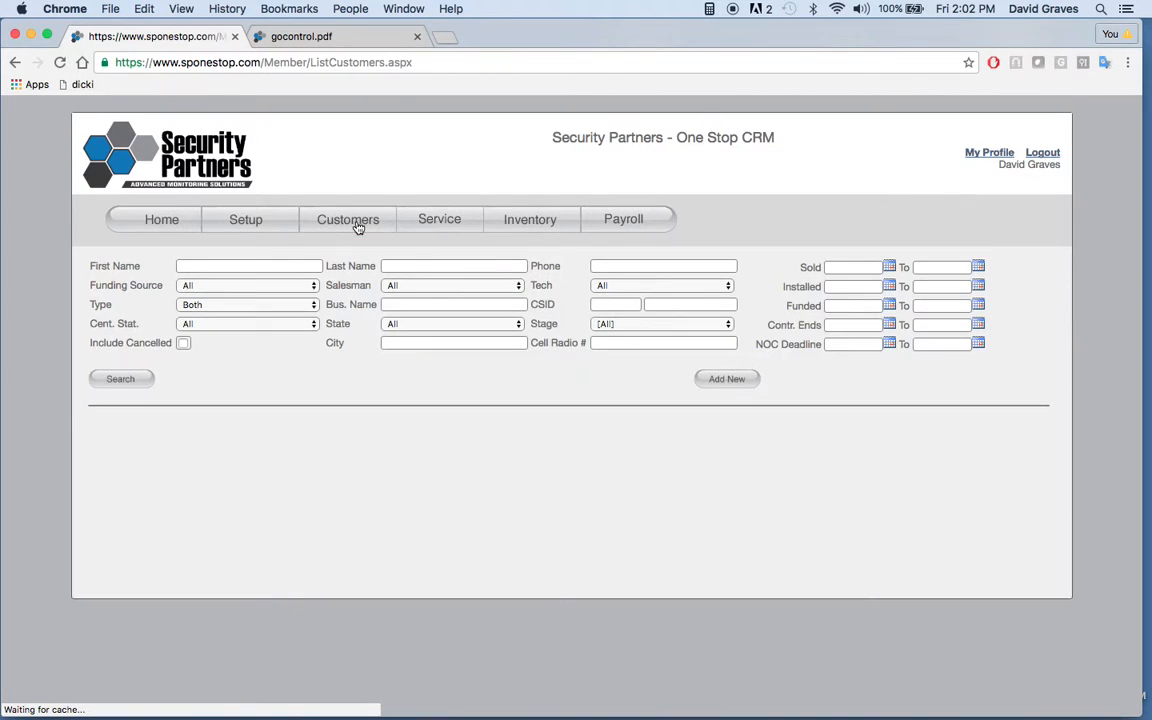
Step: List all customers and open the contract in the signing documents of customer 13563
{"action": "left_click", "coordinate": [147, 378]}
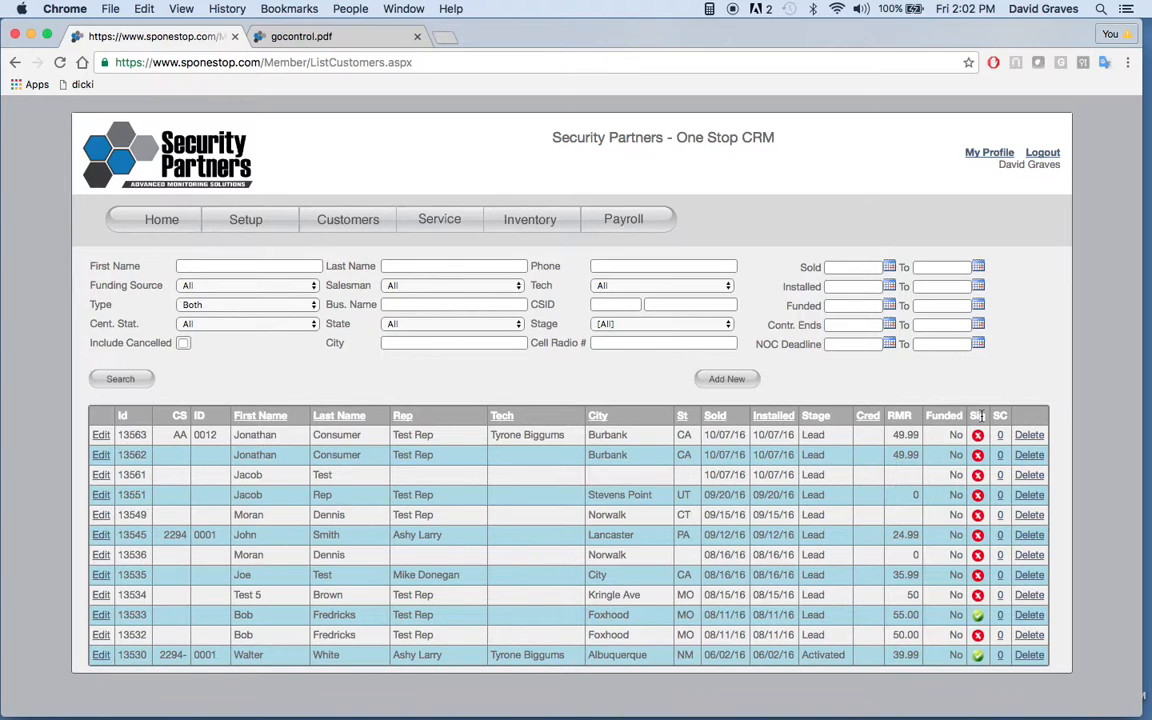
{"action": "left_click", "coordinate": [979, 438]}
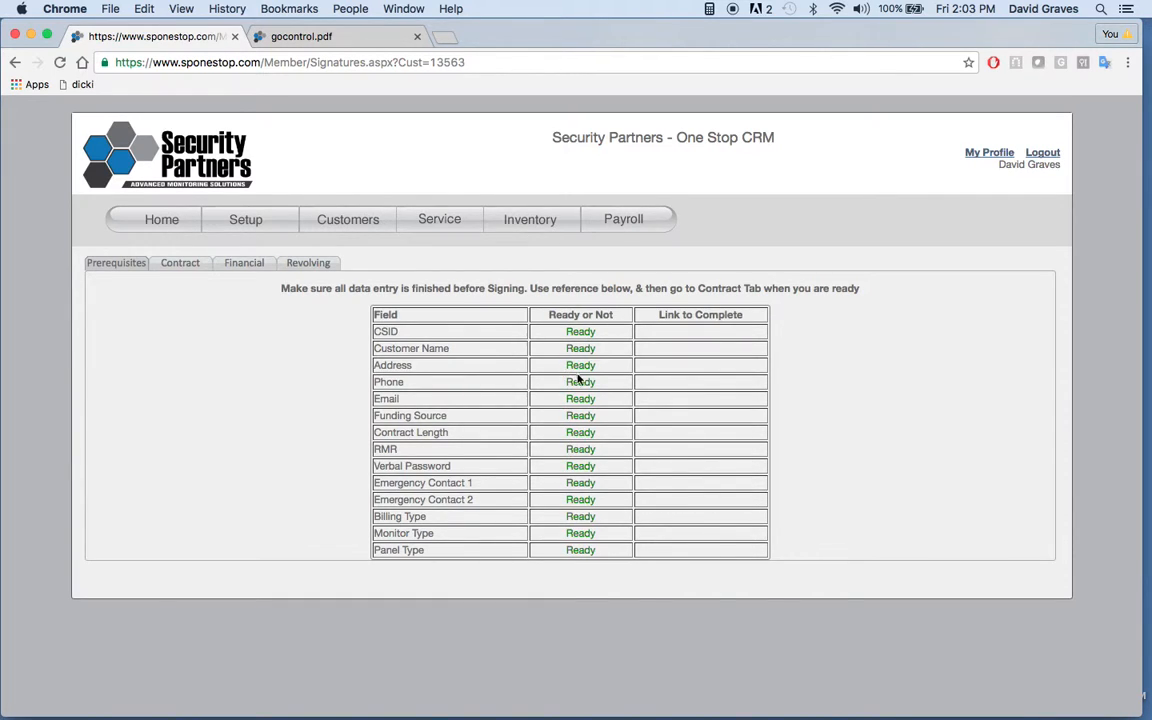
{"action": "left_click", "coordinate": [174, 266]}
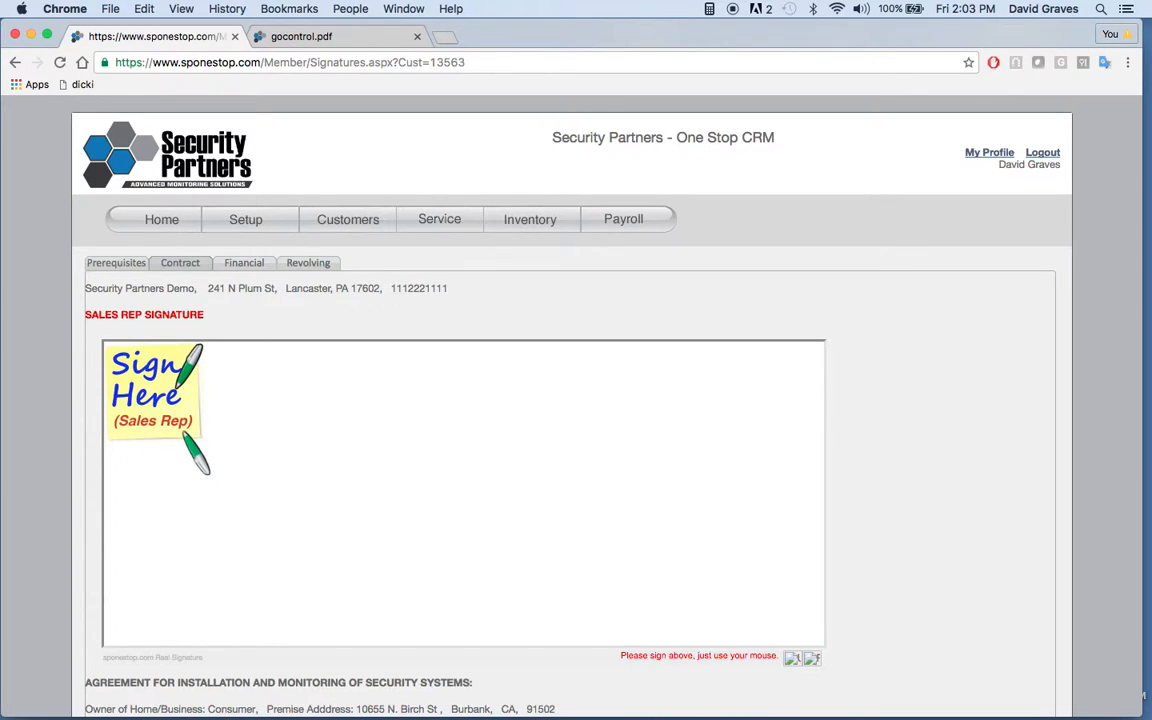
Step: Draw a freehand sales rep signature in the signature box at the start of the contract
{"action": "left_click", "coordinate": [224, 464]}
{"action": "mouse_move", "coordinate": [201, 447]}
{"action": "left_mouse_down"}
{"action": "mouse_move", "coordinate": [226, 492]}
{"action": "mouse_move", "coordinate": [375, 500]}
{"action": "mouse_move", "coordinate": [410, 484]}
{"action": "left_mouse_up"}
{"action": "mouse_move", "coordinate": [479, 489]}
{"action": "left_mouse_down"}
{"action": "mouse_move", "coordinate": [588, 487]}
{"action": "mouse_move", "coordinate": [722, 515]}
{"action": "mouse_move", "coordinate": [792, 486]}
{"action": "left_mouse_up"}
Step: Draw the customer's signature in the contract box between the right-to-cancel clause and the notice of cancellation
{"action": "scroll", "coordinate": [868, 496], "scroll_direction": "down", "scroll_amount": 3}
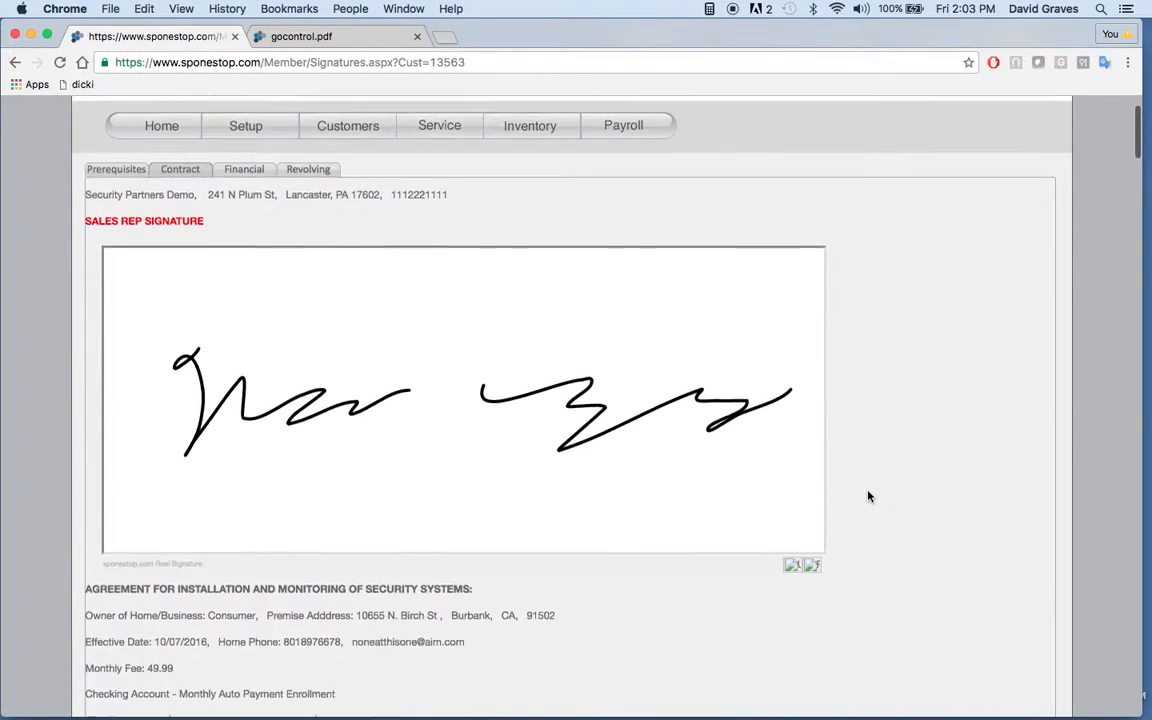
{"action": "scroll", "coordinate": [868, 496], "scroll_direction": "down", "scroll_amount": 5}
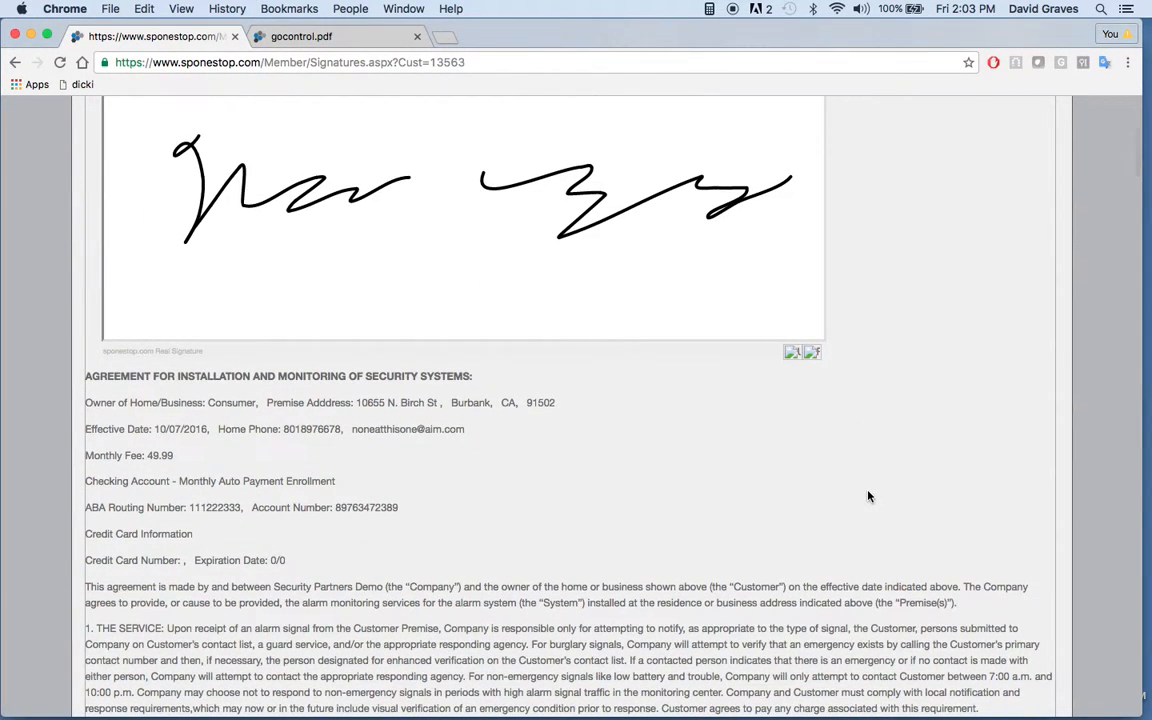
{"action": "scroll", "coordinate": [868, 496], "scroll_direction": "down", "scroll_amount": 8}
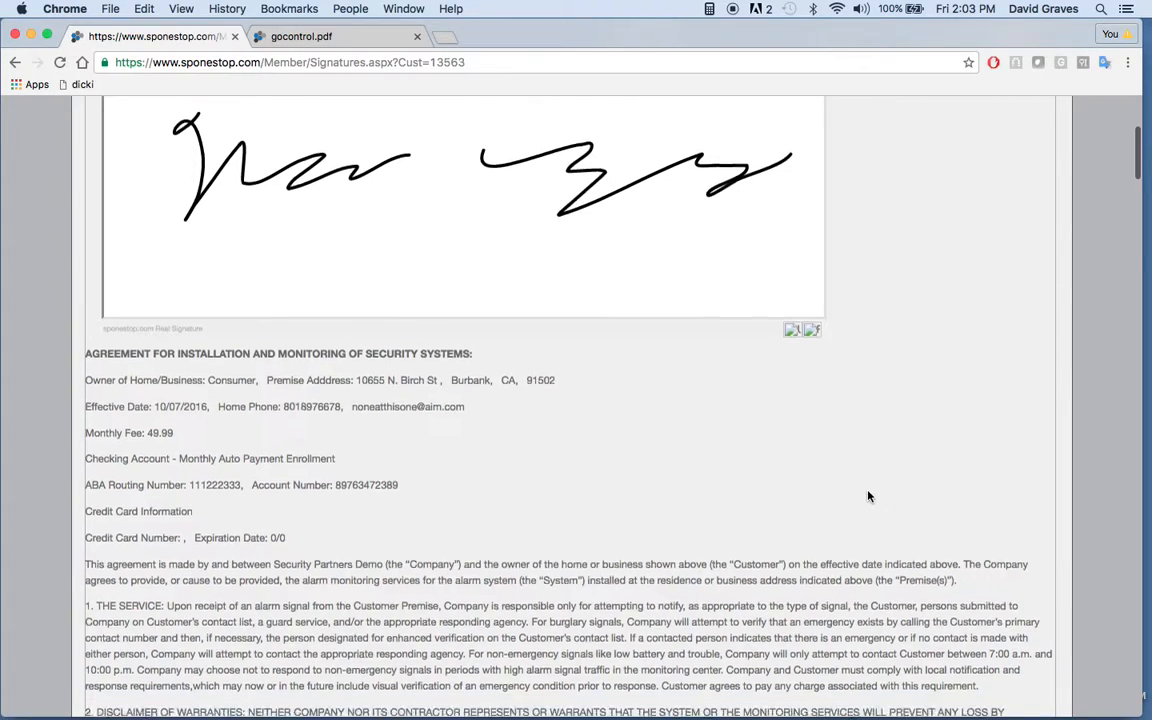
{"action": "scroll", "coordinate": [868, 496], "scroll_direction": "down", "scroll_amount": 12}
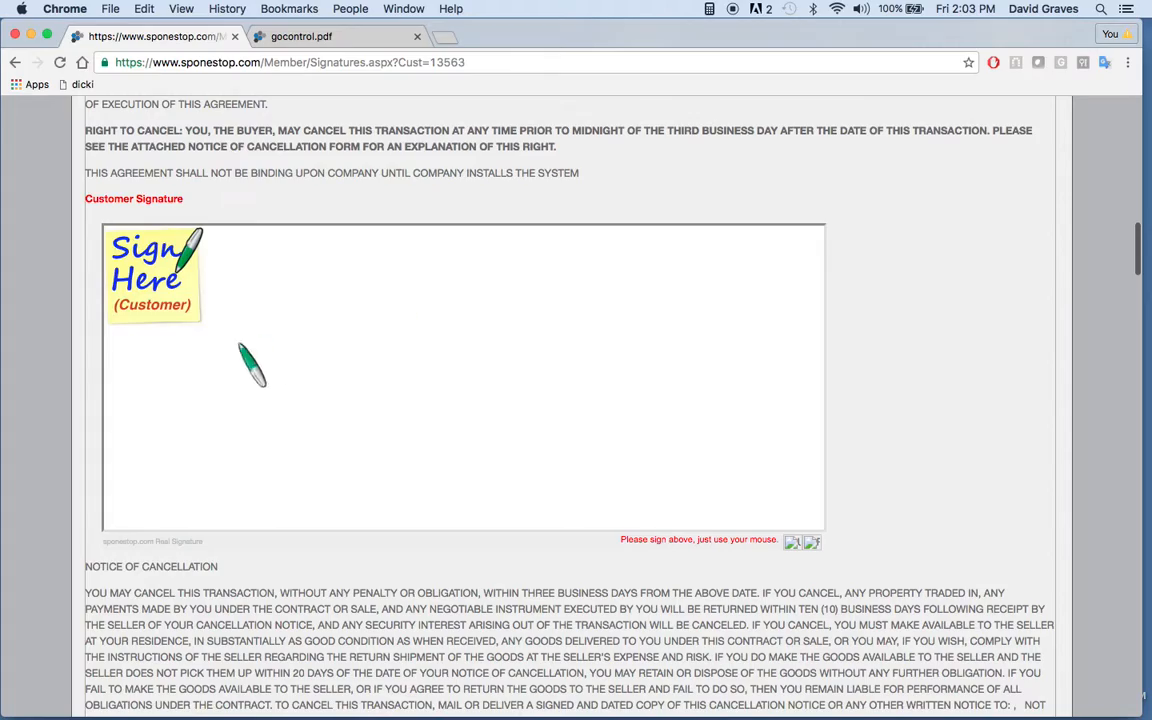
{"action": "left_click_drag", "start_coordinate": [208, 352], "coordinate": [477, 386]}
{"action": "left_click_drag", "start_coordinate": [537, 362], "coordinate": [785, 386]}
Step: Draw the customer's signature in the contract box after the activation fee section and go through the remaining terms
{"action": "scroll", "coordinate": [870, 403], "scroll_direction": "down", "scroll_amount": 2}
{"action": "scroll", "coordinate": [899, 407], "scroll_direction": "down", "scroll_amount": 20}
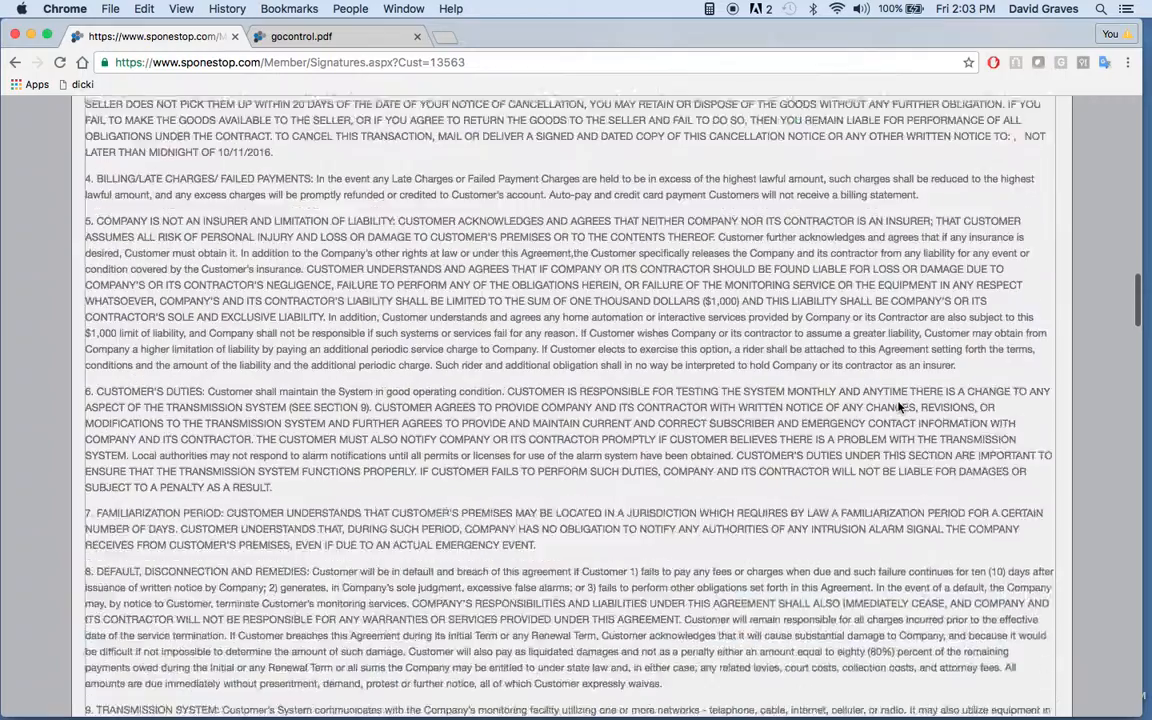
{"action": "scroll", "coordinate": [899, 407], "scroll_direction": "down", "scroll_amount": 3}
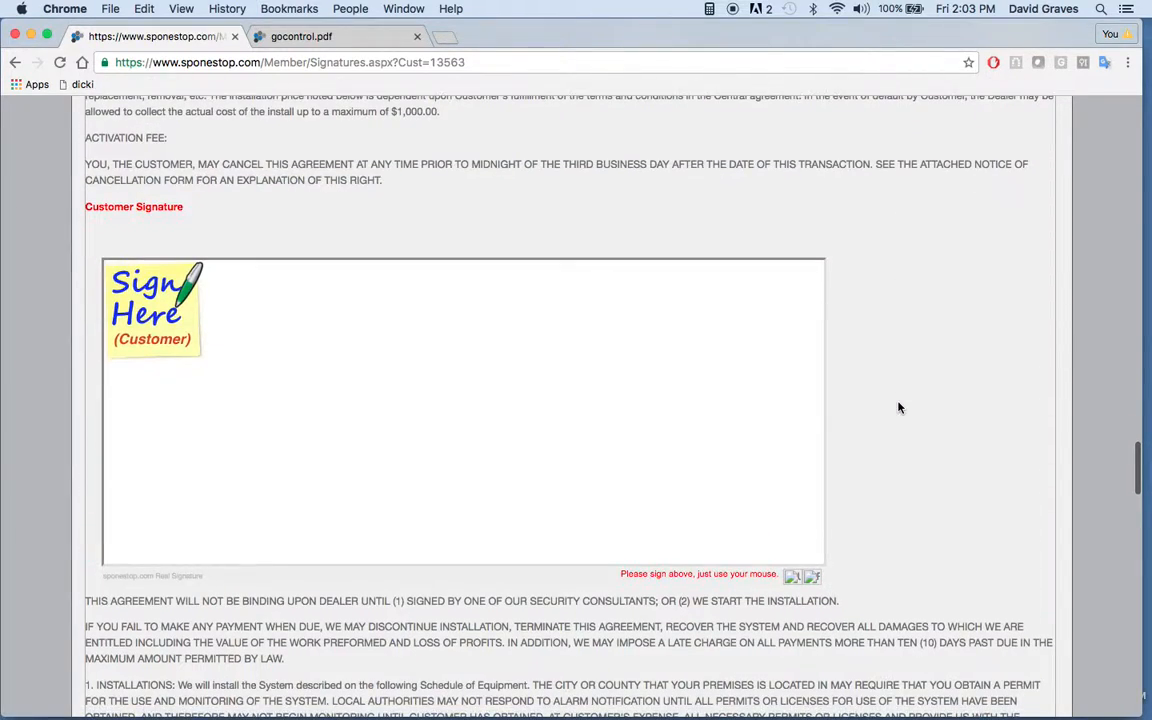
{"action": "mouse_move", "coordinate": [198, 403]}
{"action": "left_mouse_down"}
{"action": "mouse_move", "coordinate": [186, 468]}
{"action": "mouse_move", "coordinate": [455, 474]}
{"action": "mouse_move", "coordinate": [568, 400]}
{"action": "mouse_move", "coordinate": [663, 447]}
{"action": "mouse_move", "coordinate": [779, 437]}
{"action": "left_mouse_up"}
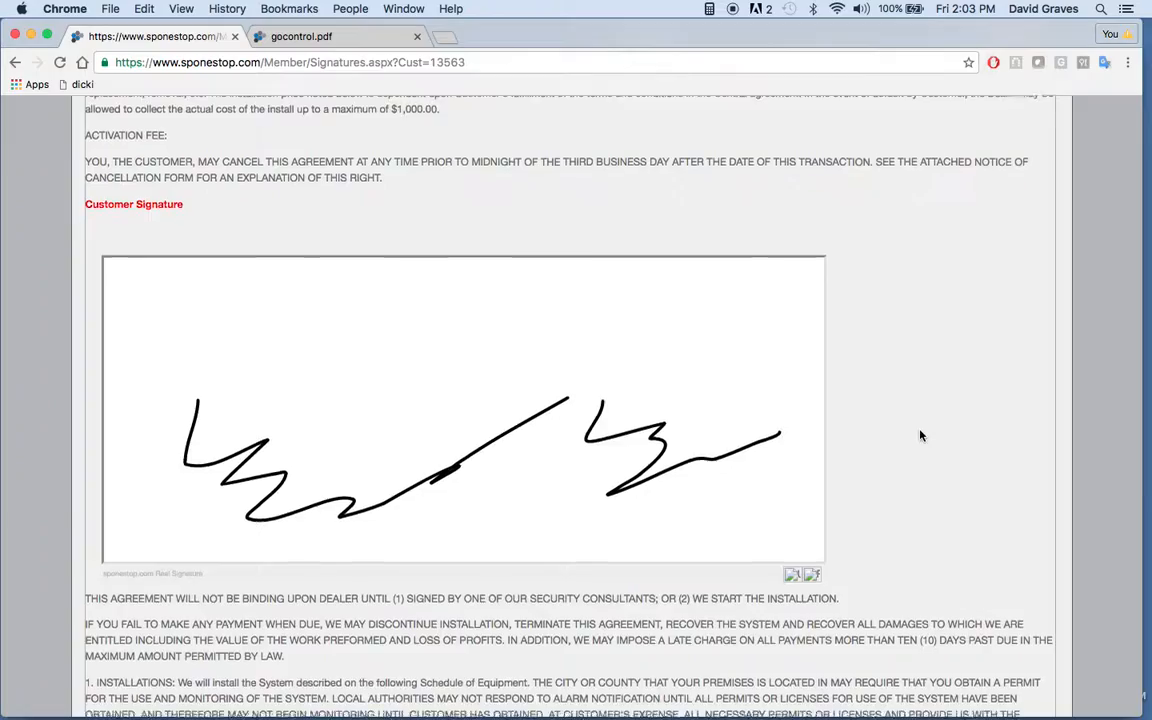
{"action": "scroll", "coordinate": [921, 435], "scroll_direction": "down", "scroll_amount": 20}
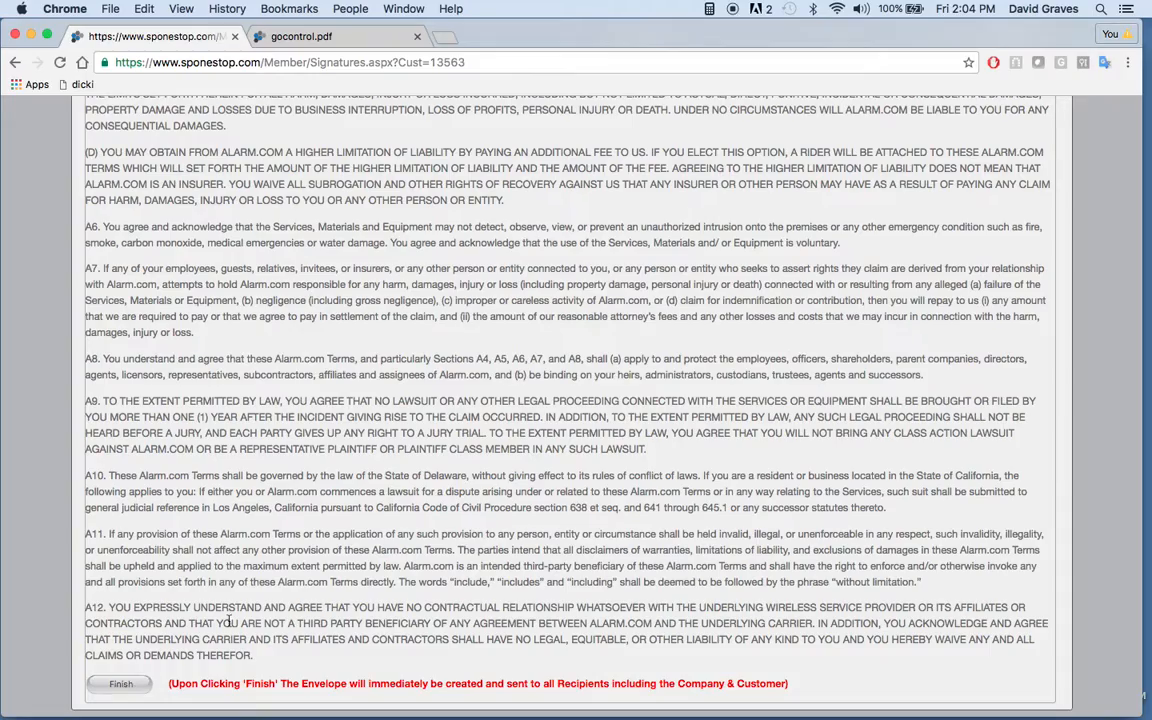
Step: Open the financial document and draw the rep signature above the revolving credit sales slip
{"action": "scroll", "coordinate": [339, 511], "scroll_direction": "up", "scroll_amount": 20}
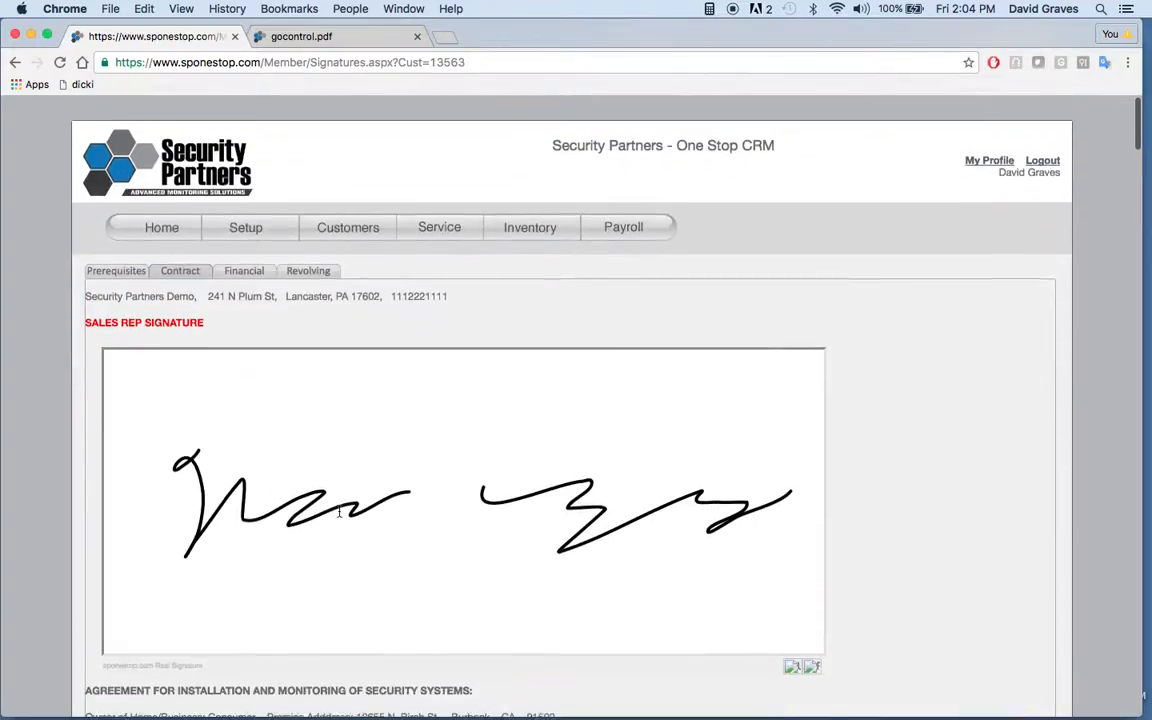
{"action": "left_click", "coordinate": [247, 266]}
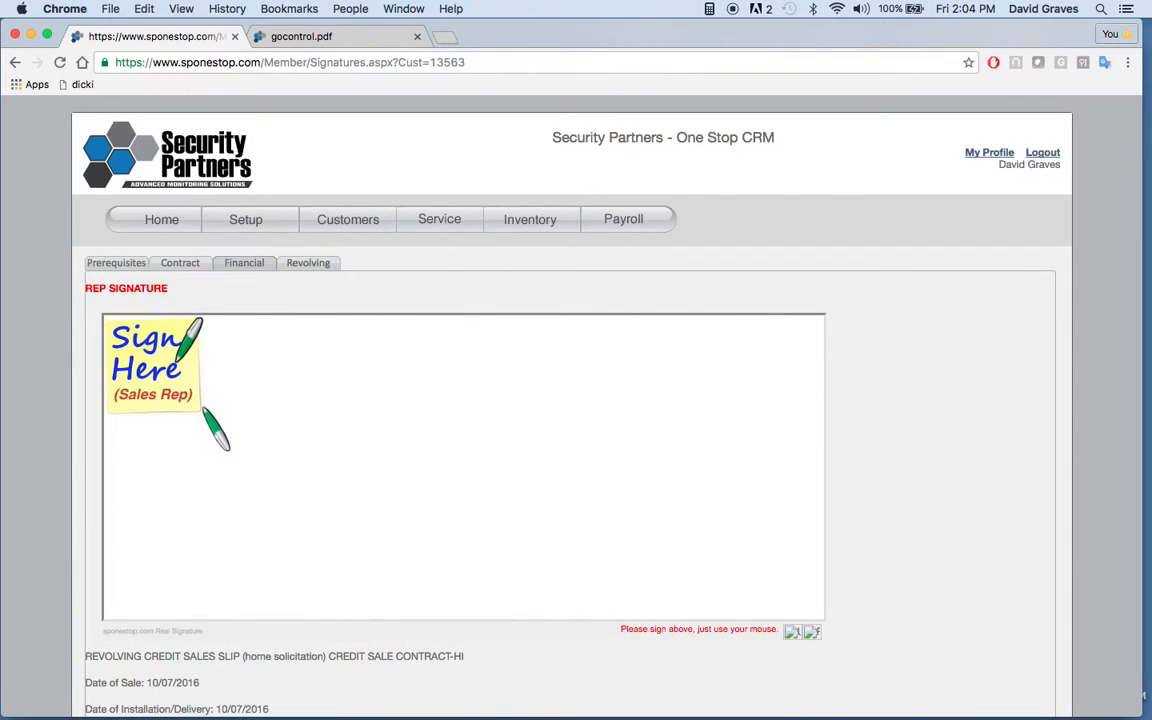
{"action": "mouse_move", "coordinate": [200, 406]}
{"action": "left_mouse_down"}
{"action": "mouse_move", "coordinate": [221, 416]}
{"action": "mouse_move", "coordinate": [285, 504]}
{"action": "mouse_move", "coordinate": [315, 492]}
{"action": "left_mouse_up"}
{"action": "mouse_move", "coordinate": [514, 443]}
{"action": "left_mouse_down"}
{"action": "mouse_move", "coordinate": [590, 515]}
{"action": "mouse_move", "coordinate": [802, 446]}
{"action": "left_mouse_up"}
Step: Draw the customer's signature below the state buyer notices in the revolving credit sales slip
{"action": "scroll", "coordinate": [977, 465], "scroll_direction": "down", "scroll_amount": 3}
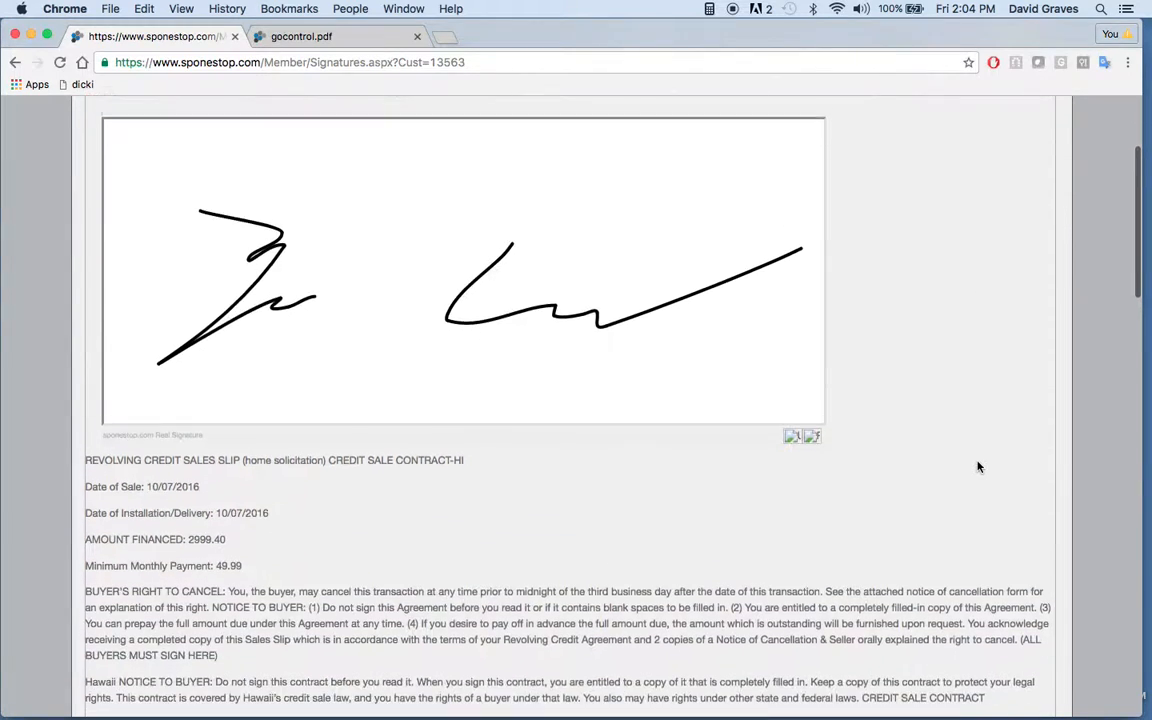
{"action": "scroll", "coordinate": [977, 465], "scroll_direction": "down", "scroll_amount": 5}
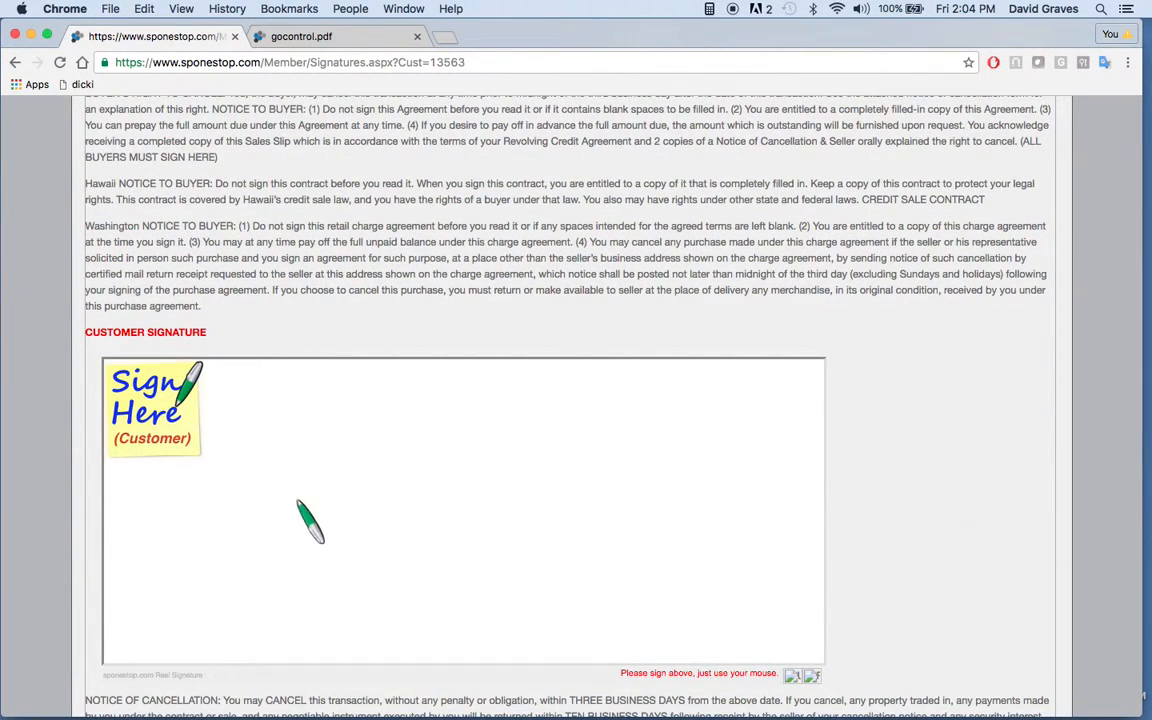
{"action": "mouse_move", "coordinate": [199, 492]}
{"action": "left_mouse_down"}
{"action": "mouse_move", "coordinate": [190, 515]}
{"action": "mouse_move", "coordinate": [362, 556]}
{"action": "mouse_move", "coordinate": [389, 539]}
{"action": "left_mouse_up"}
{"action": "mouse_move", "coordinate": [515, 520]}
{"action": "left_mouse_down"}
{"action": "mouse_move", "coordinate": [584, 592]}
{"action": "mouse_move", "coordinate": [757, 526]}
{"action": "left_mouse_up"}
Step: Draw the rep signature below the distributor assignment terms at the end of the financial document
{"action": "scroll", "coordinate": [942, 525], "scroll_direction": "down", "scroll_amount": 1}
{"action": "scroll", "coordinate": [942, 530], "scroll_direction": "down", "scroll_amount": 15}
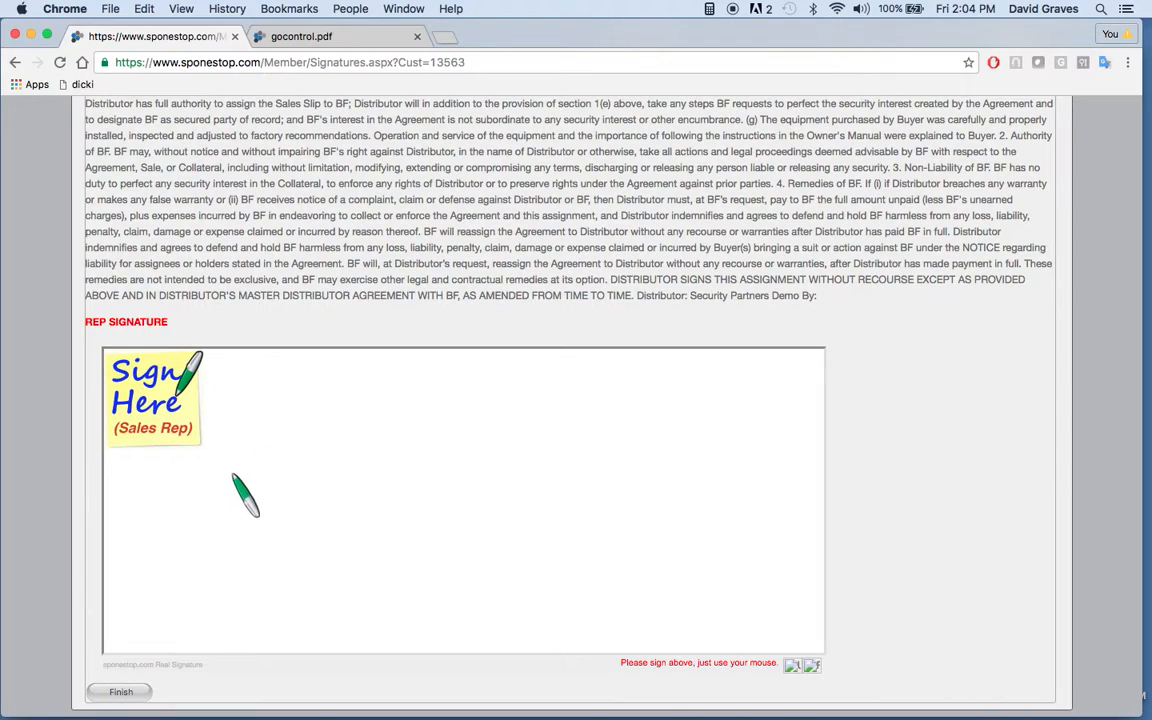
{"action": "mouse_move", "coordinate": [222, 460]}
{"action": "left_mouse_down"}
{"action": "mouse_move", "coordinate": [249, 545]}
{"action": "mouse_move", "coordinate": [451, 509]}
{"action": "mouse_move", "coordinate": [602, 566]}
{"action": "mouse_move", "coordinate": [770, 526]}
{"action": "left_mouse_up"}
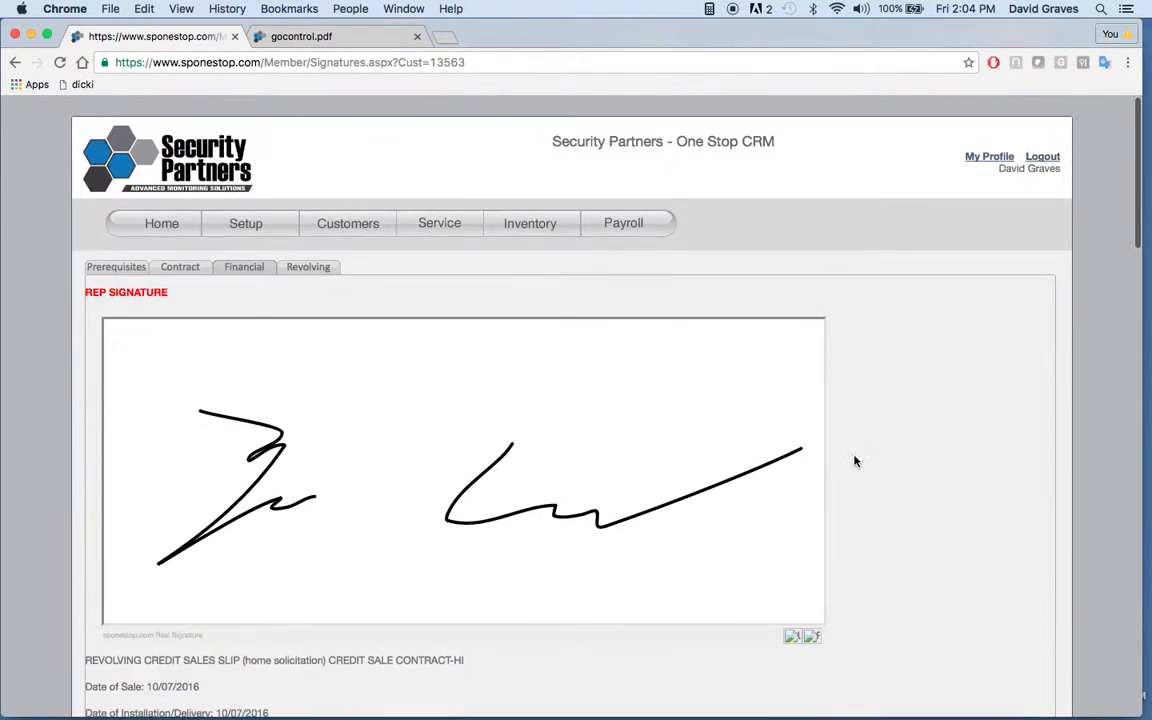
Step: Open the revolving credit document and draw the customer's signature in its first box, for the individual credit application
{"action": "left_click", "coordinate": [315, 271]}
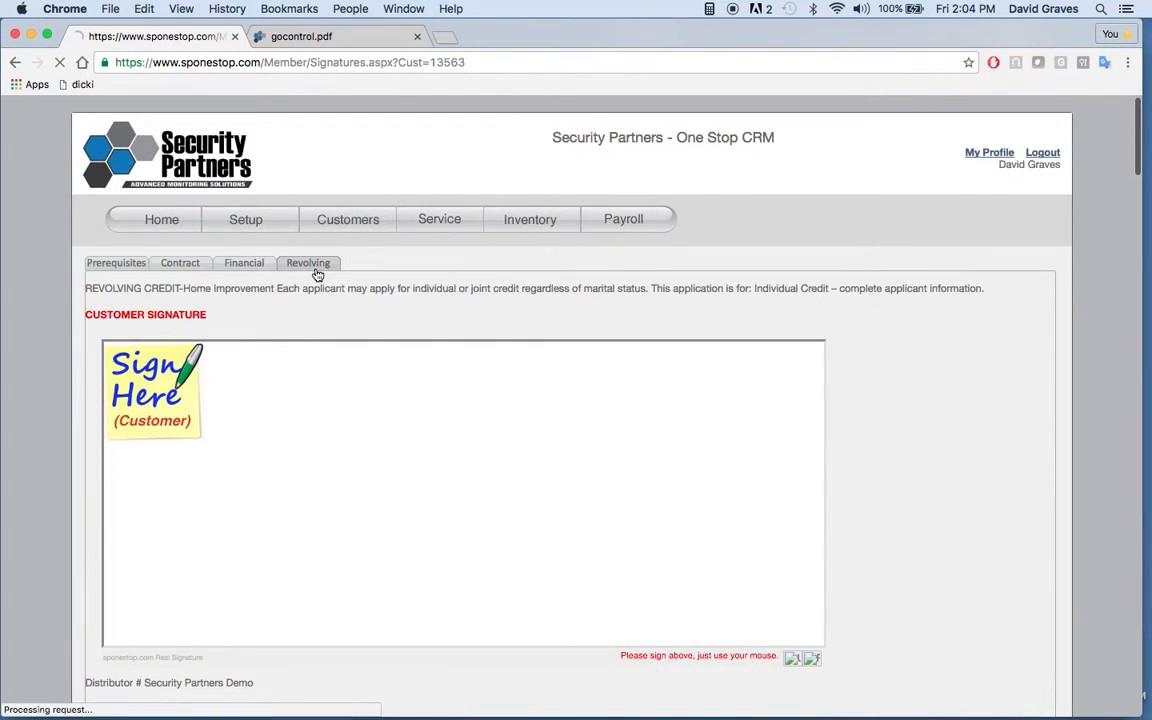
{"action": "left_click_drag", "start_coordinate": [226, 462], "coordinate": [460, 490]}
{"action": "left_click_drag", "start_coordinate": [541, 488], "coordinate": [804, 488]}
Step: Draw the customer's signature below the taxpayer certification text in the revolving credit application
{"action": "scroll", "coordinate": [901, 505], "scroll_direction": "down", "scroll_amount": 1}
{"action": "scroll", "coordinate": [901, 505], "scroll_direction": "down", "scroll_amount": 10}
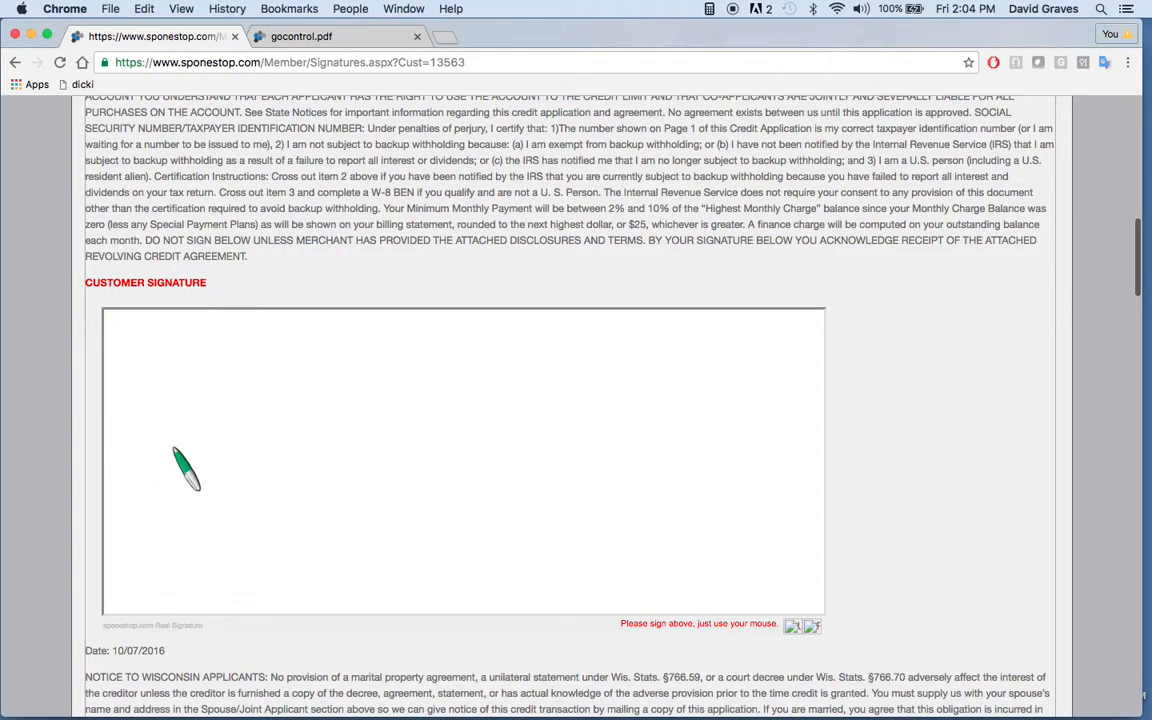
{"action": "left_click_drag", "start_coordinate": [171, 445], "coordinate": [391, 478]}
{"action": "left_click_drag", "start_coordinate": [529, 456], "coordinate": [818, 430]}
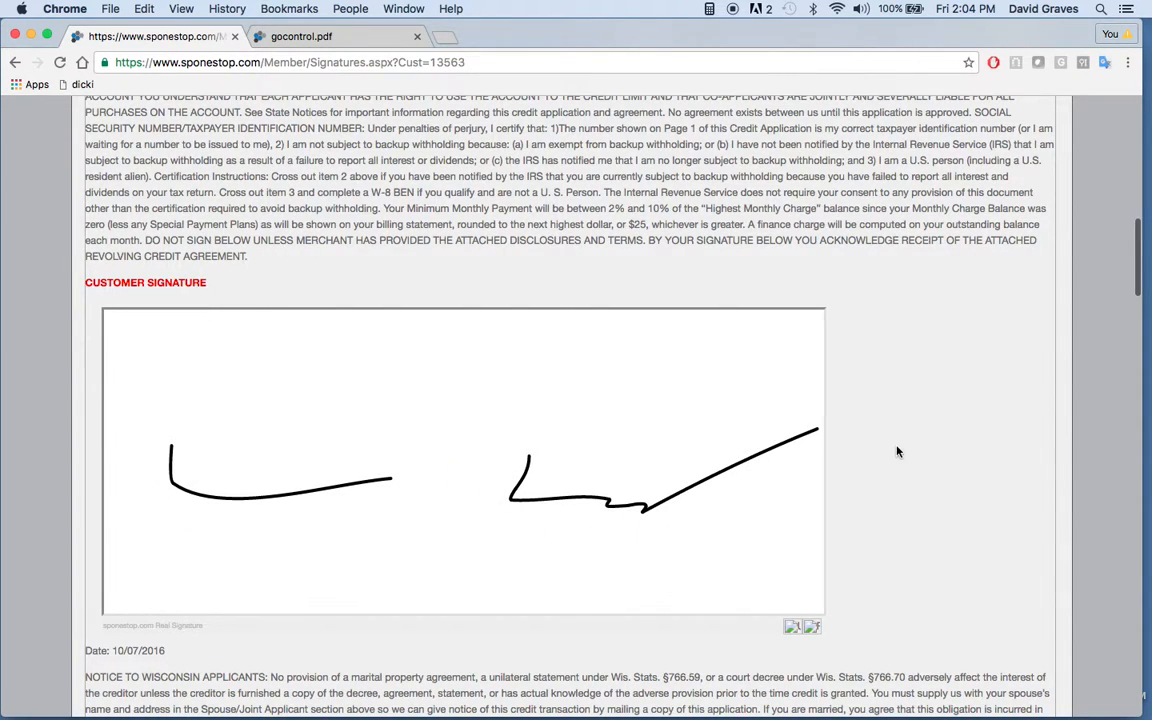
Step: Draw the customer's remaining signatures in the revolving credit document, including the one below the bank withdrawal authorization, and check through to its end
{"action": "scroll", "coordinate": [897, 452], "scroll_direction": "down", "scroll_amount": 5}
{"action": "mouse_move", "coordinate": [164, 400]}
{"action": "left_mouse_down"}
{"action": "mouse_move", "coordinate": [158, 498]}
{"action": "mouse_move", "coordinate": [441, 443]}
{"action": "mouse_move", "coordinate": [672, 512]}
{"action": "left_mouse_up"}
{"action": "scroll", "coordinate": [800, 430], "scroll_direction": "down", "scroll_amount": 8}
{"action": "scroll", "coordinate": [934, 470], "scroll_direction": "up", "scroll_amount": 1}
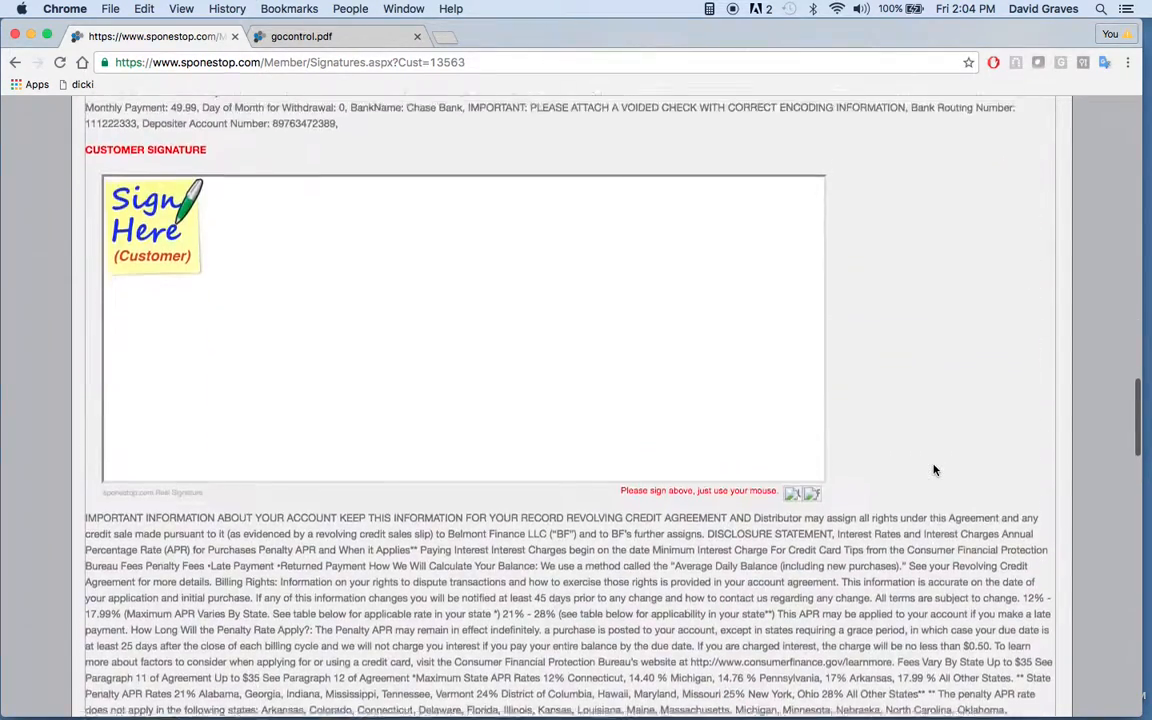
{"action": "scroll", "coordinate": [934, 470], "scroll_direction": "up", "scroll_amount": 2}
{"action": "mouse_move", "coordinate": [163, 515]}
{"action": "left_mouse_down"}
{"action": "mouse_move", "coordinate": [350, 527]}
{"action": "mouse_move", "coordinate": [464, 494]}
{"action": "mouse_move", "coordinate": [481, 533]}
{"action": "mouse_move", "coordinate": [815, 498]}
{"action": "left_mouse_up"}
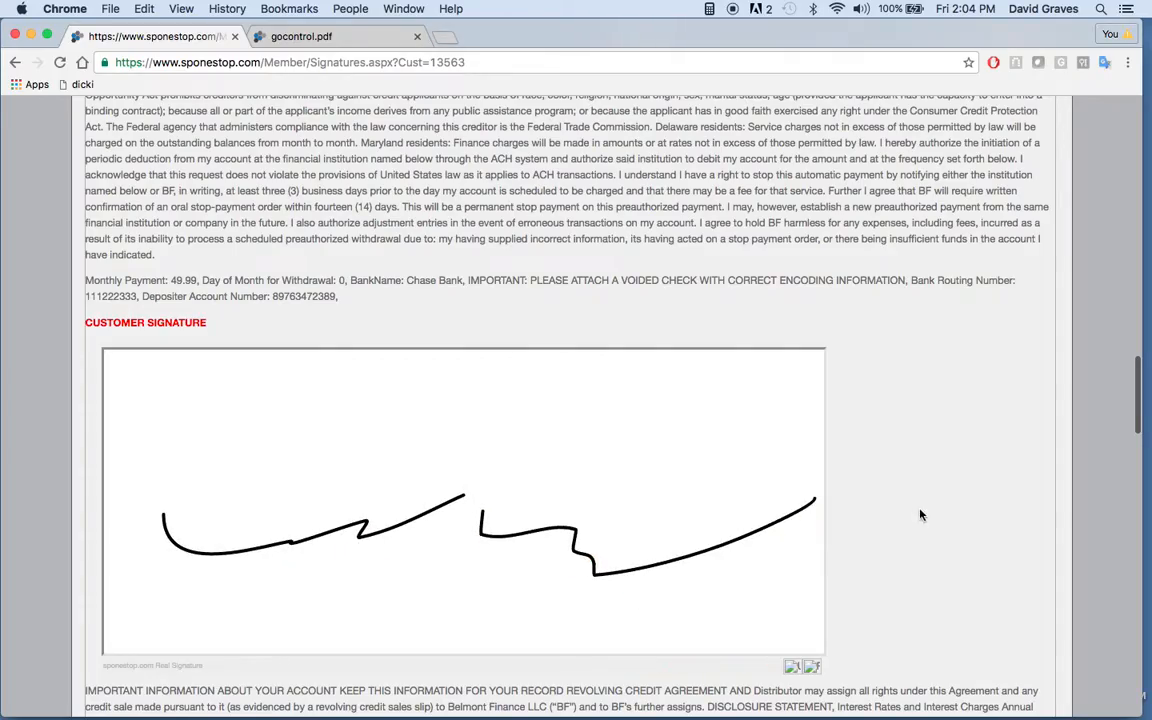
{"action": "scroll", "coordinate": [921, 515], "scroll_direction": "down", "scroll_amount": 20}
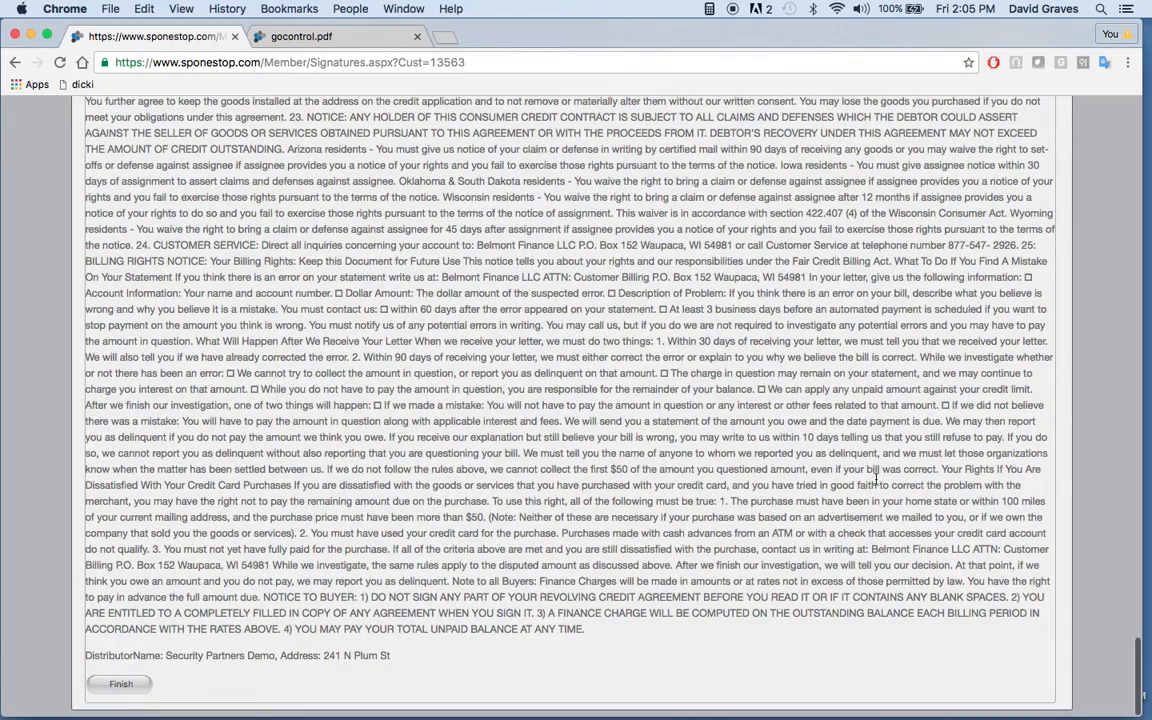
{"action": "scroll", "coordinate": [876, 479], "scroll_direction": "up", "scroll_amount": 20}
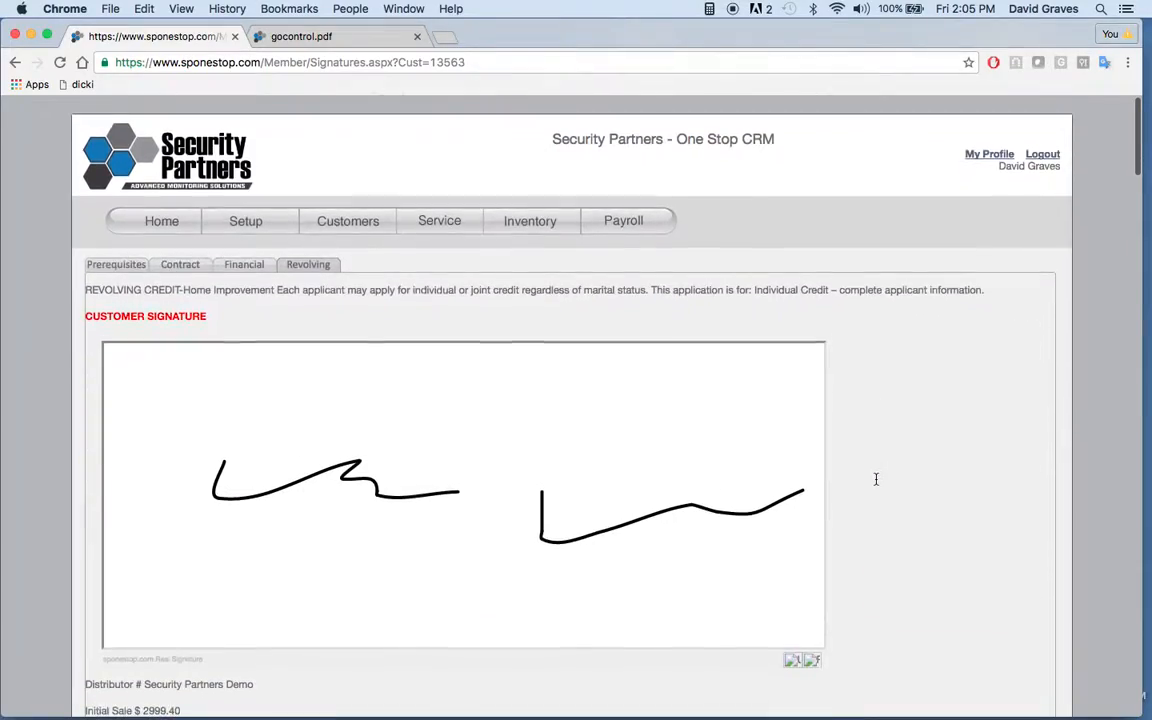